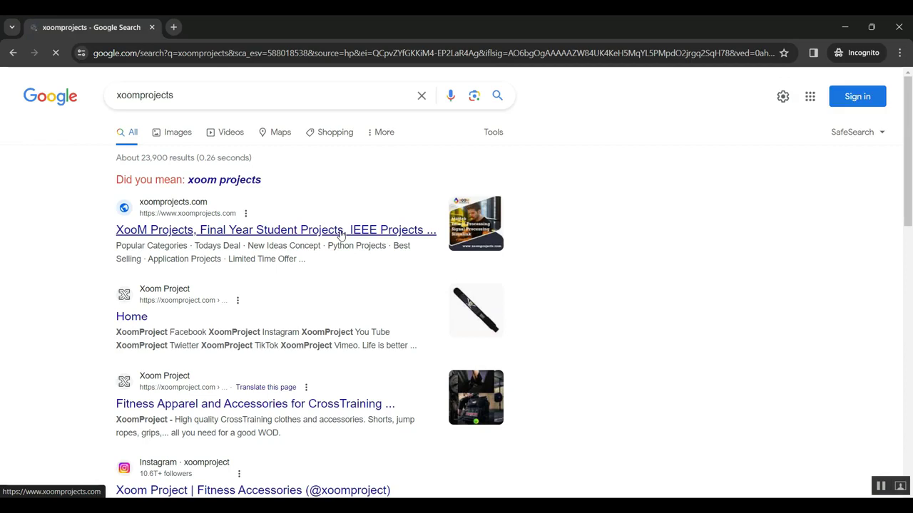
Open the XooM Projects search result, then bring up the local Programmers Visitor site at 127.0.0.1:8000
left_click(211, 238)
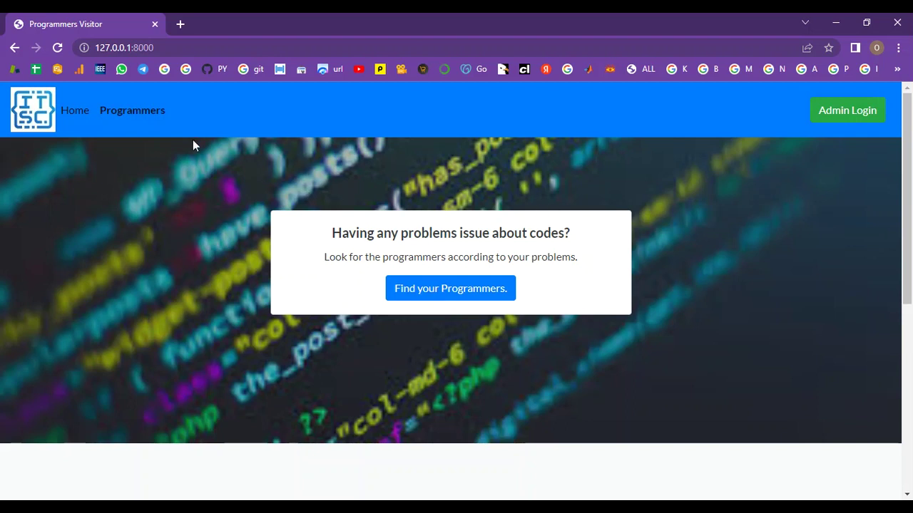
Log in on the Admin Login page with the admin username and password, dismissing the breach warning
left_click(838, 117)
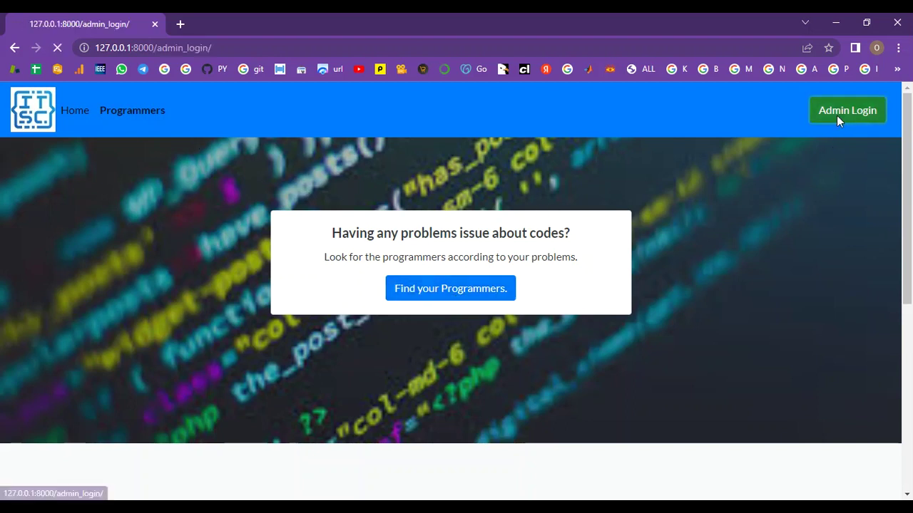
left_click(453, 312)
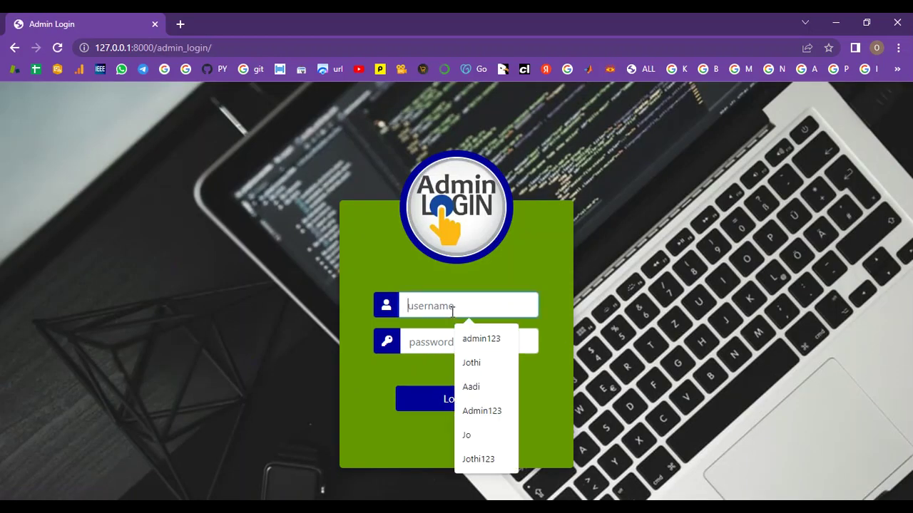
type("admi")
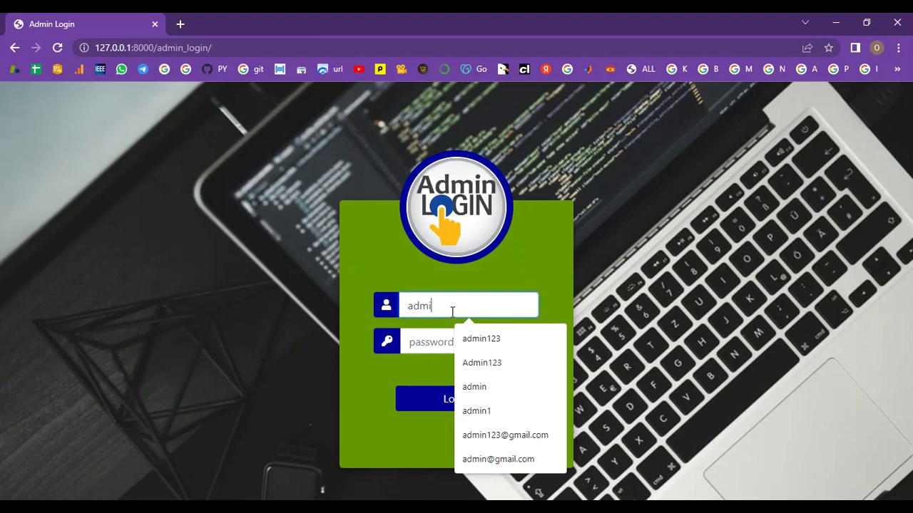
type("n1")
left_click(424, 346)
type("12345")
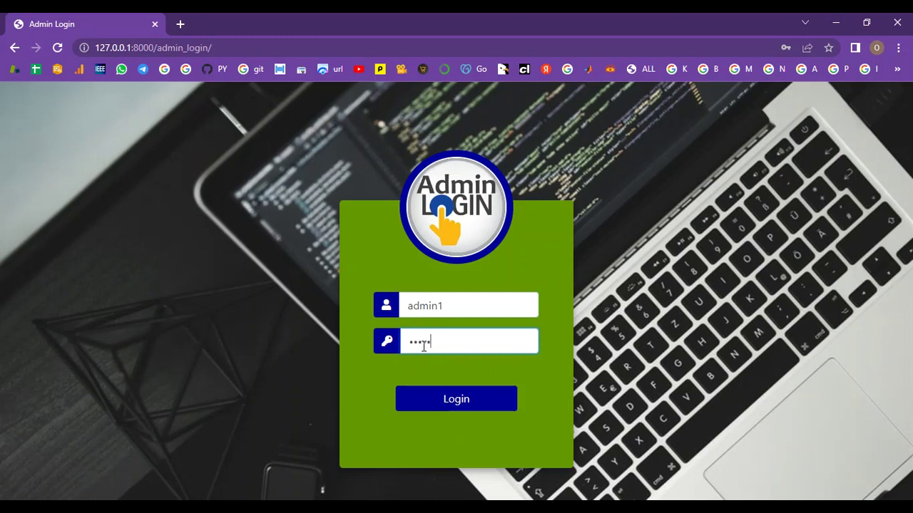
left_click(456, 398)
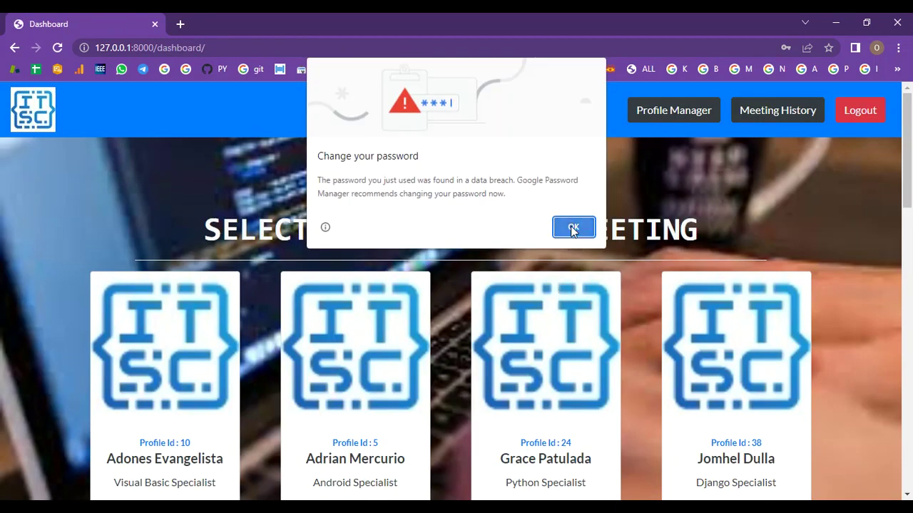
left_click(574, 227)
Close the save-password bubble and scroll through the host cards and back to the top
left_click(828, 68)
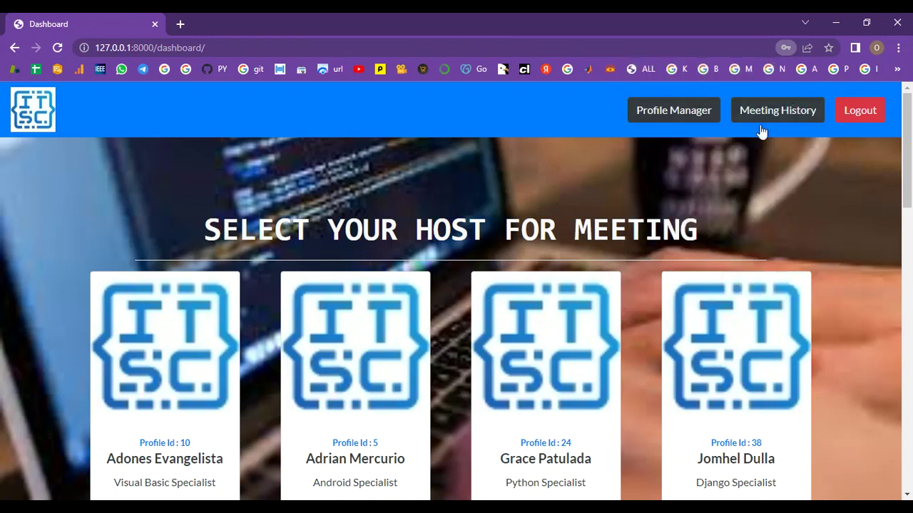
scroll(652, 305, "down", 15)
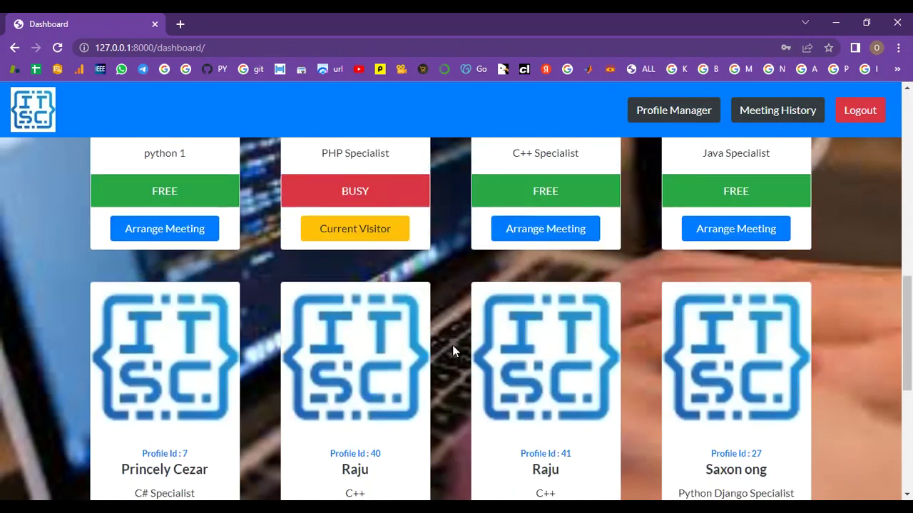
scroll(459, 362, "up", 15)
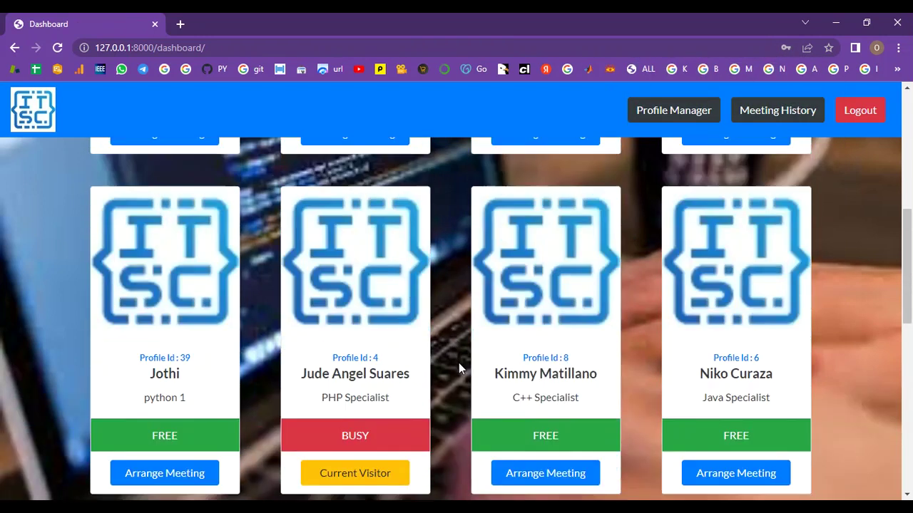
scroll(576, 321, "up", 3)
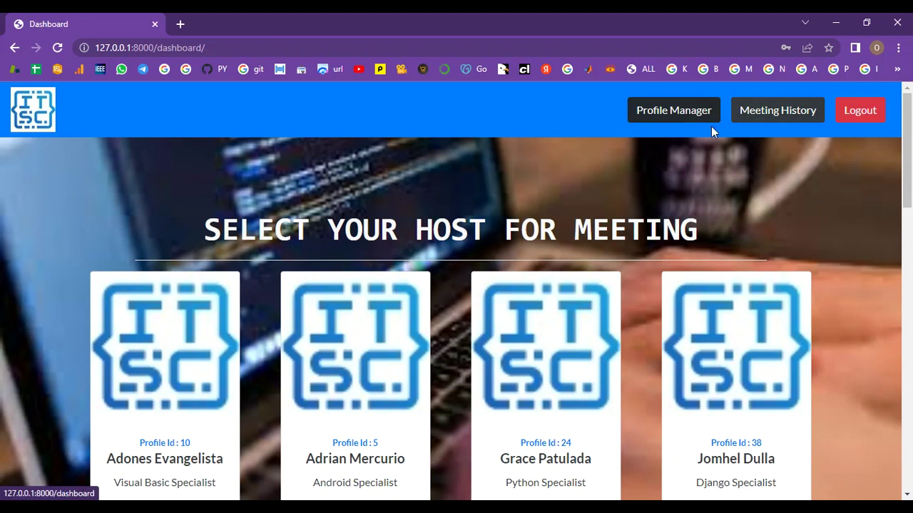
Verify the security password for Profile Manager, retrying once after an aborted first entry
left_click(662, 114)
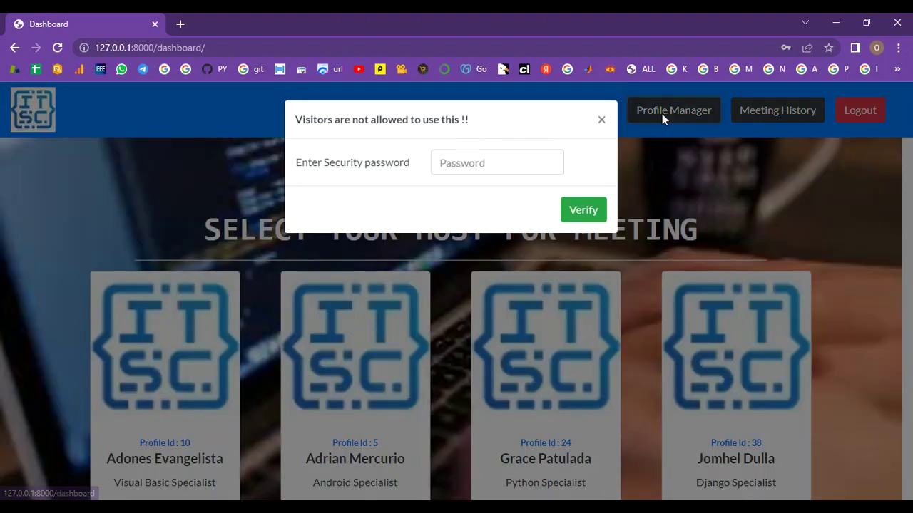
left_click(468, 165)
type("****")
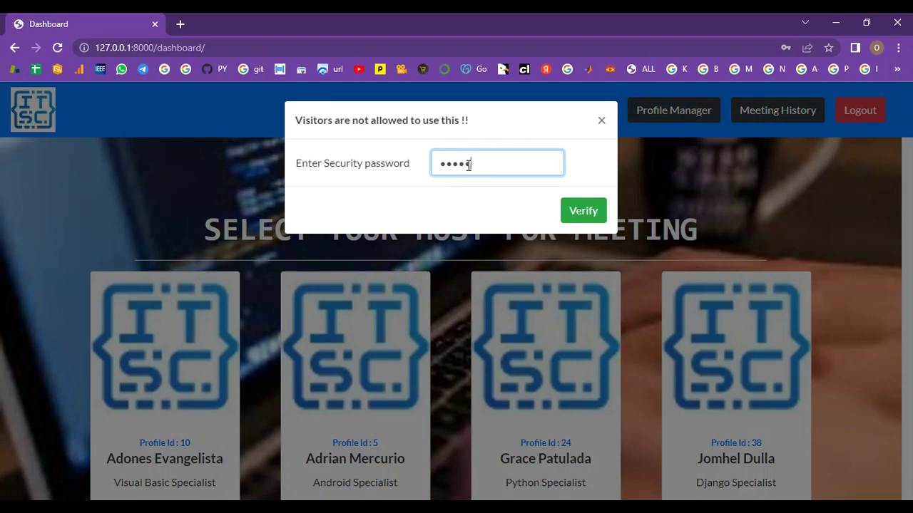
key("Return")
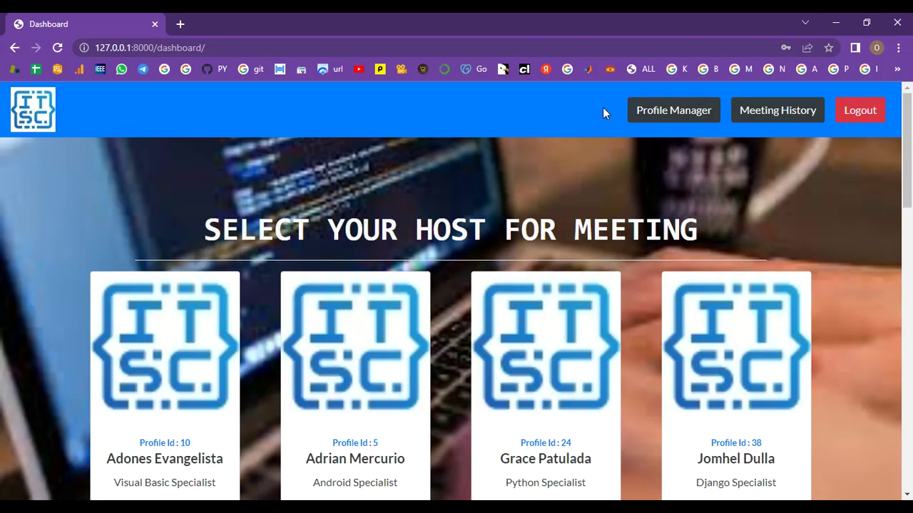
left_click(672, 110)
left_click(537, 156)
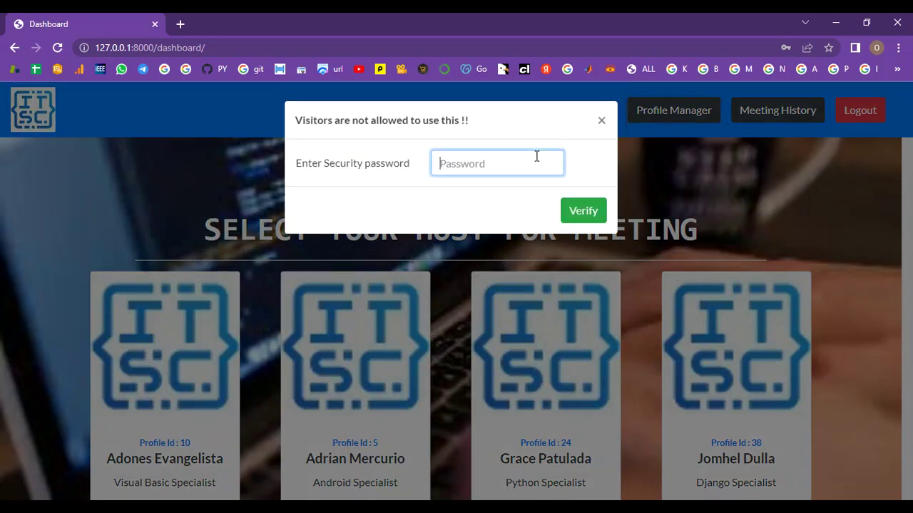
type("********")
left_click(586, 205)
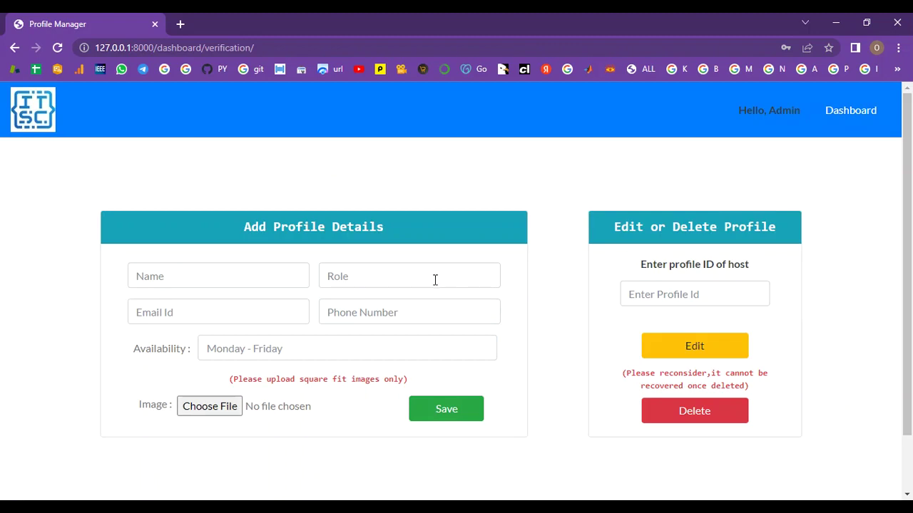
Enter the new host's name and the role Java Developer
scroll(450, 285, "down", 1)
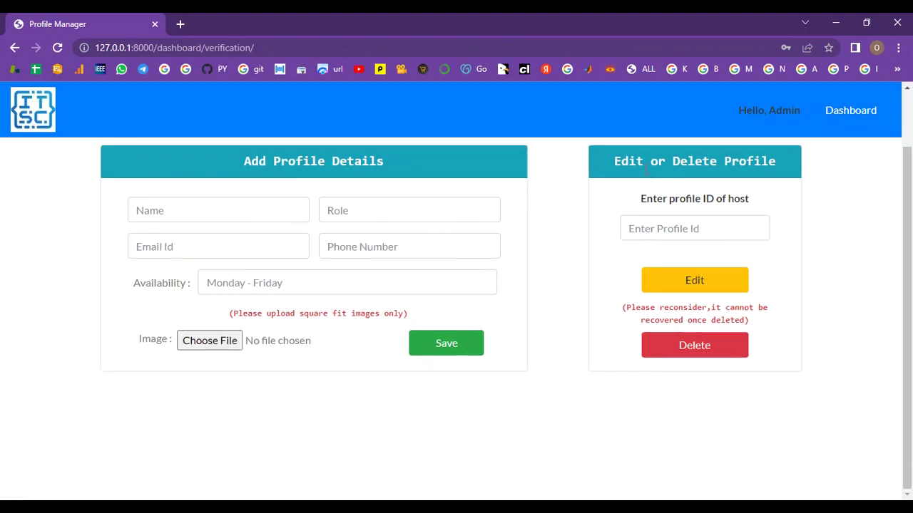
left_click_drag(244, 161, 404, 161)
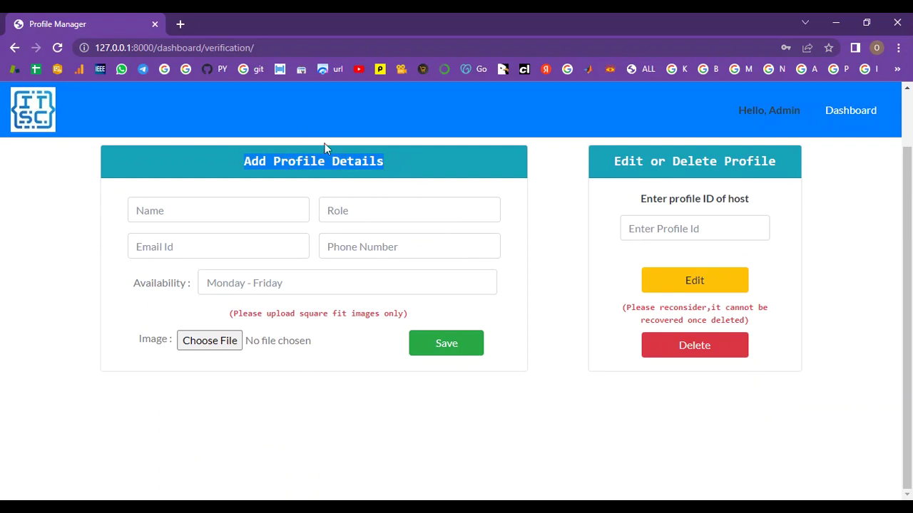
left_click(203, 210)
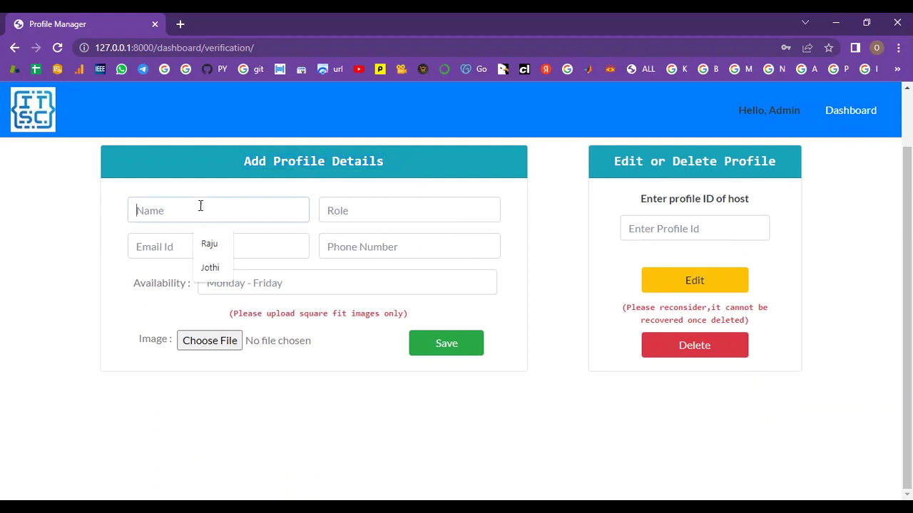
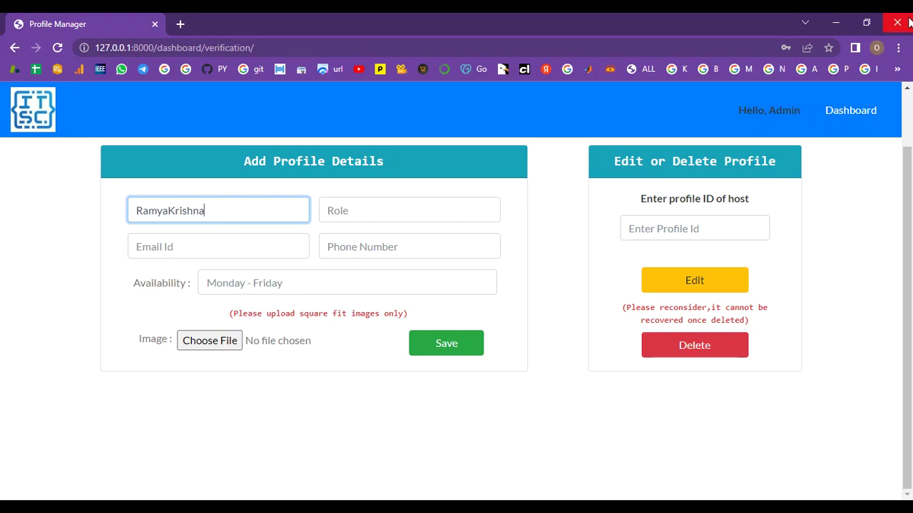
left_click(354, 211)
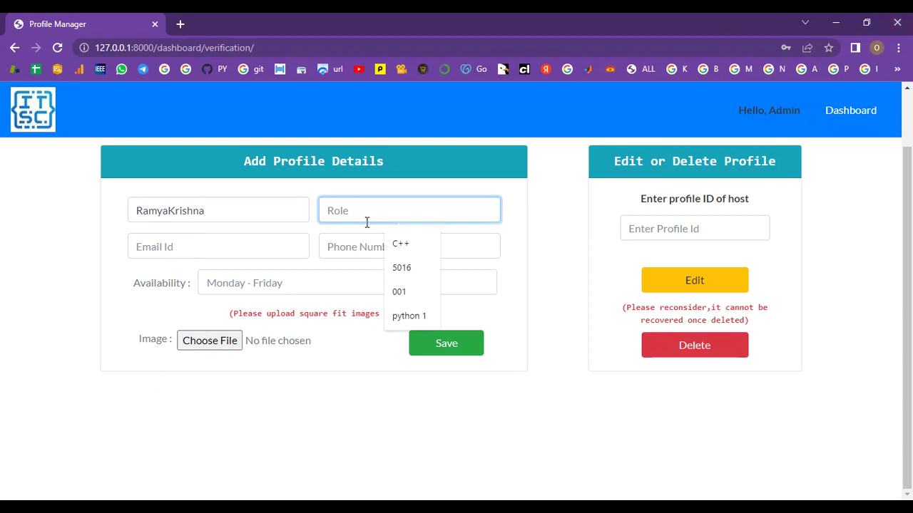
type("Java")
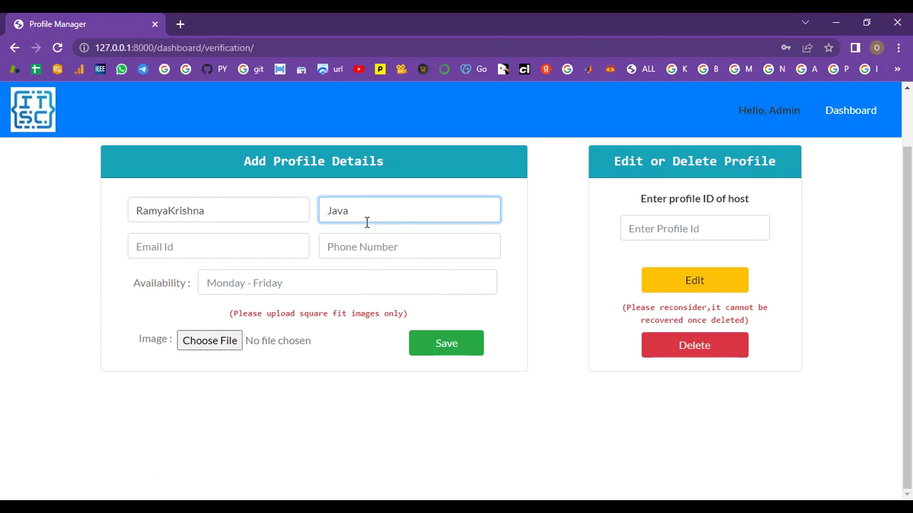
type("Developer")
Fill in the host's e-mail, phone number and Monday-Friday availability
left_click(254, 248)
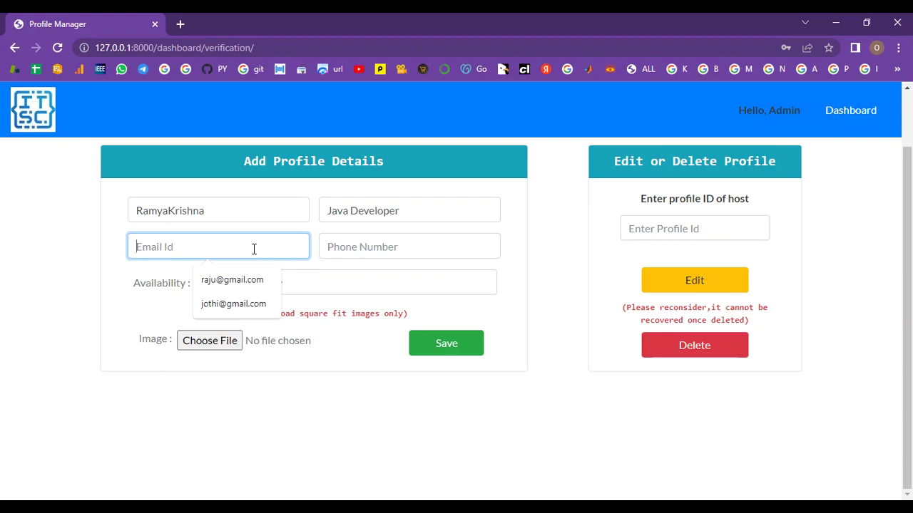
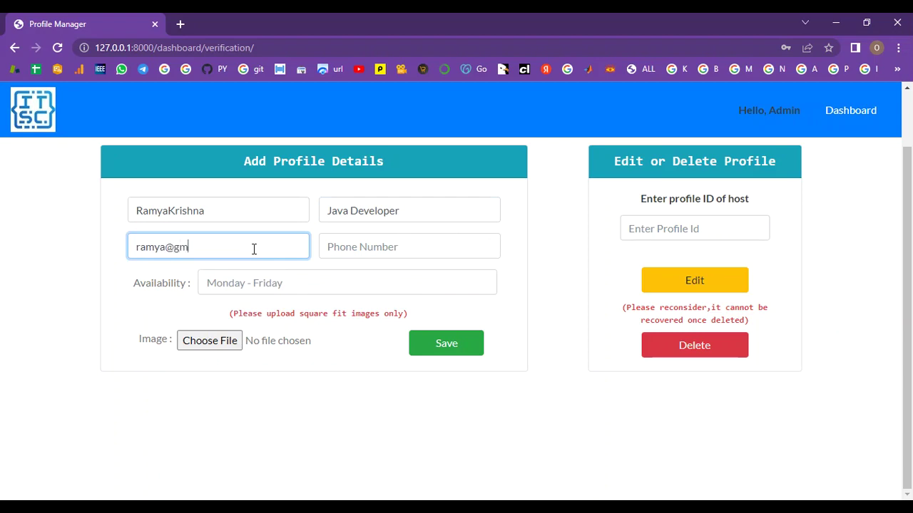
left_click(404, 250)
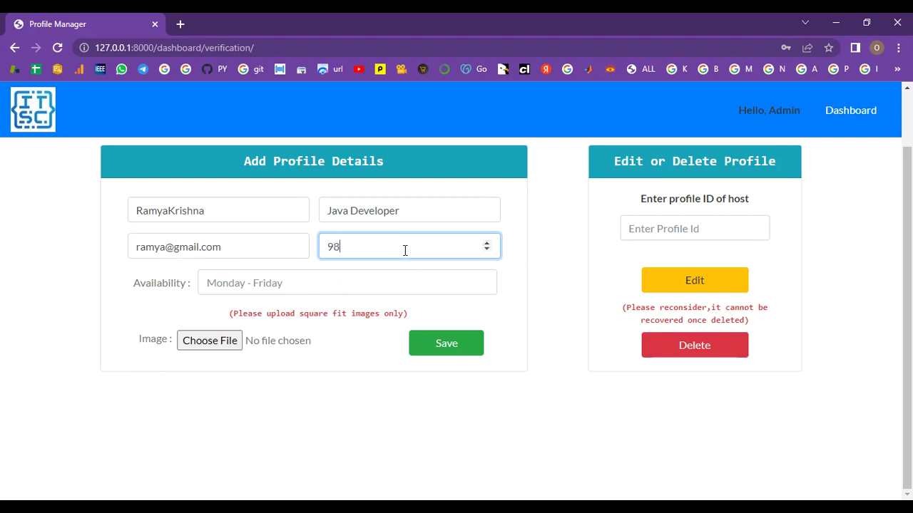
left_click(342, 287)
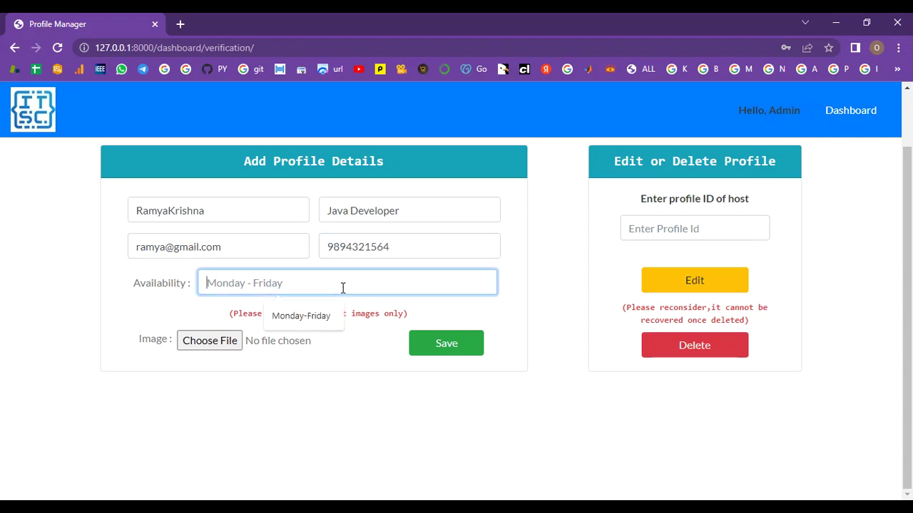
type("Monday")
type("-Friday")
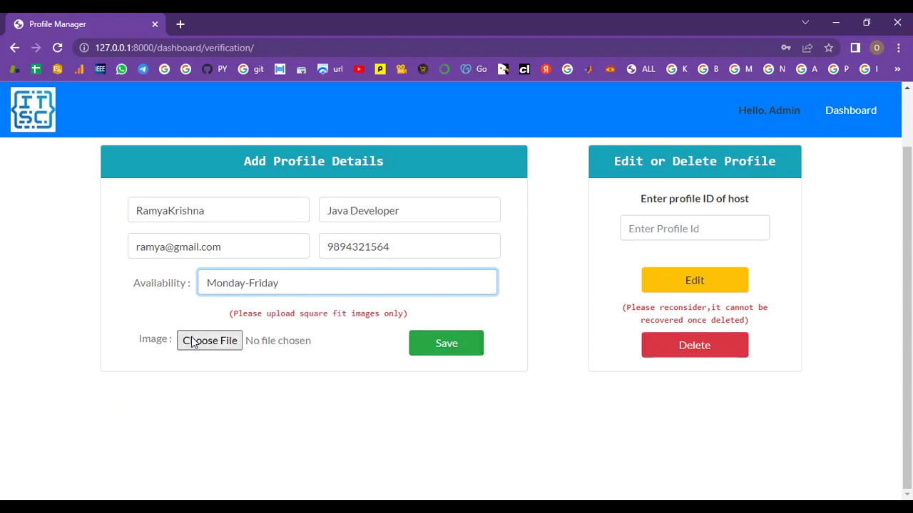
Attach the 8_EDRBGhO.jpg image and save the new host profile
left_click(194, 341)
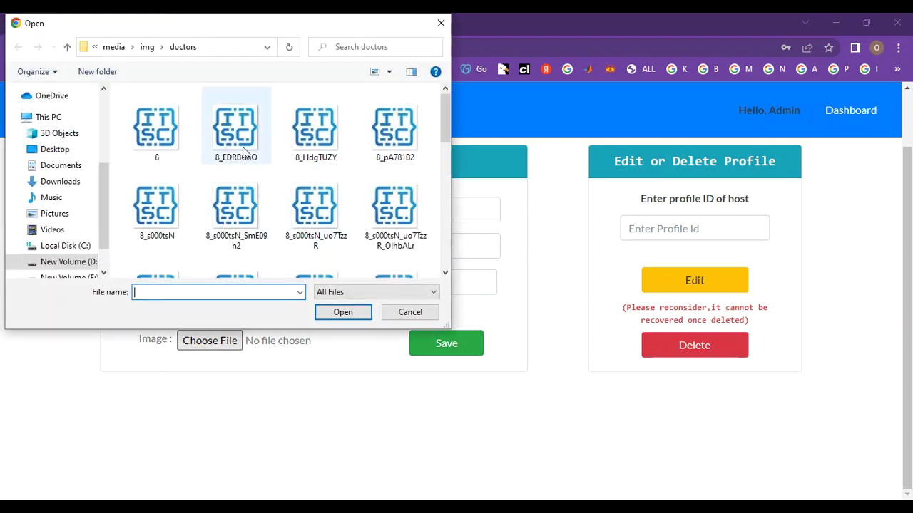
left_click(228, 140)
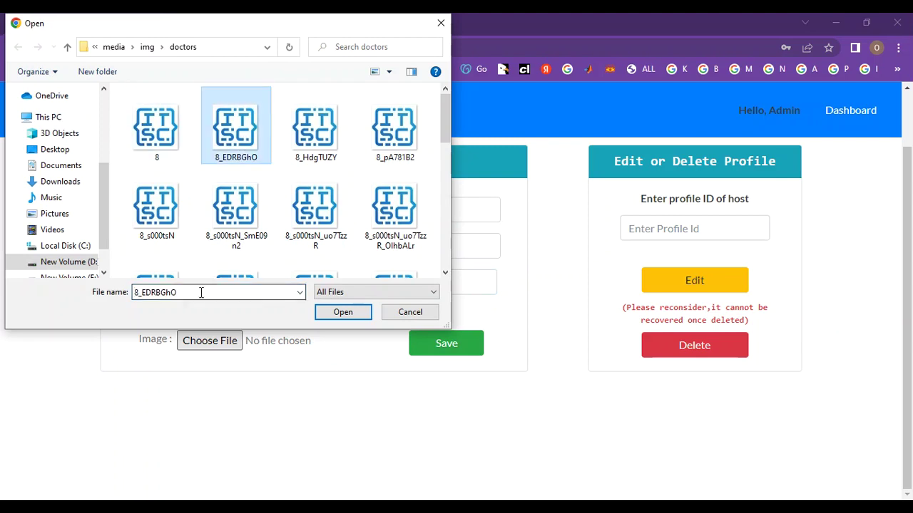
left_click(341, 312)
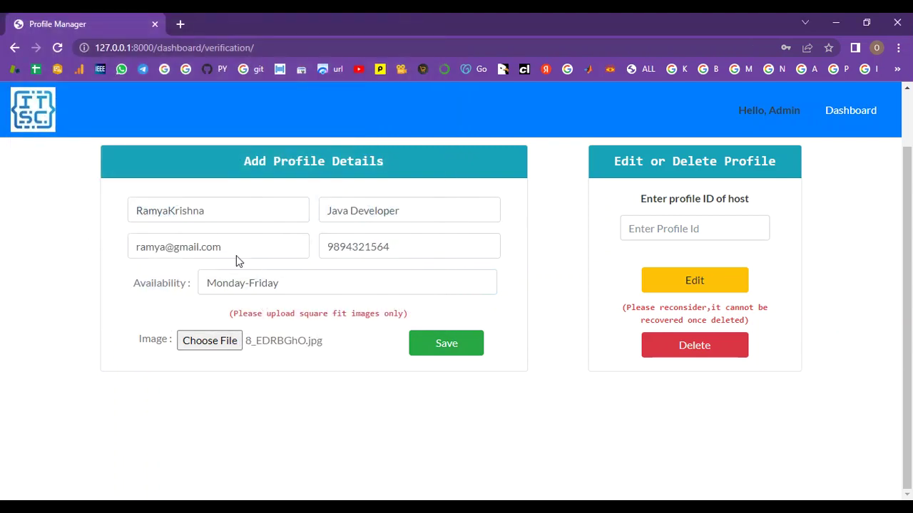
left_click_drag(223, 211, 128, 208)
triple_click(392, 214)
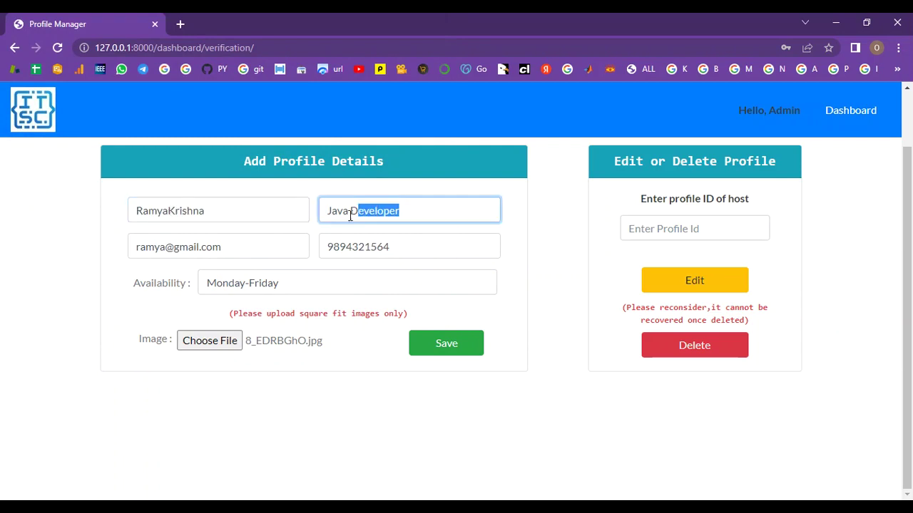
left_click(436, 343)
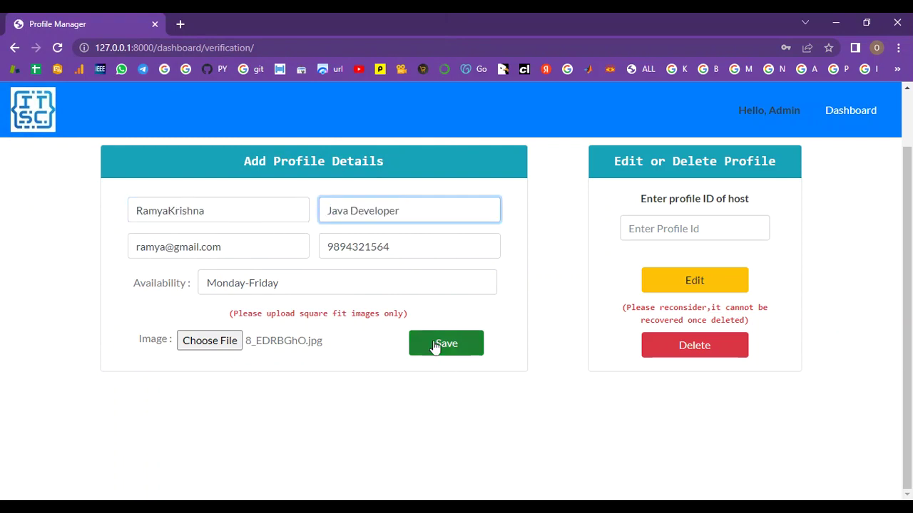
scroll(481, 340, "down", 4)
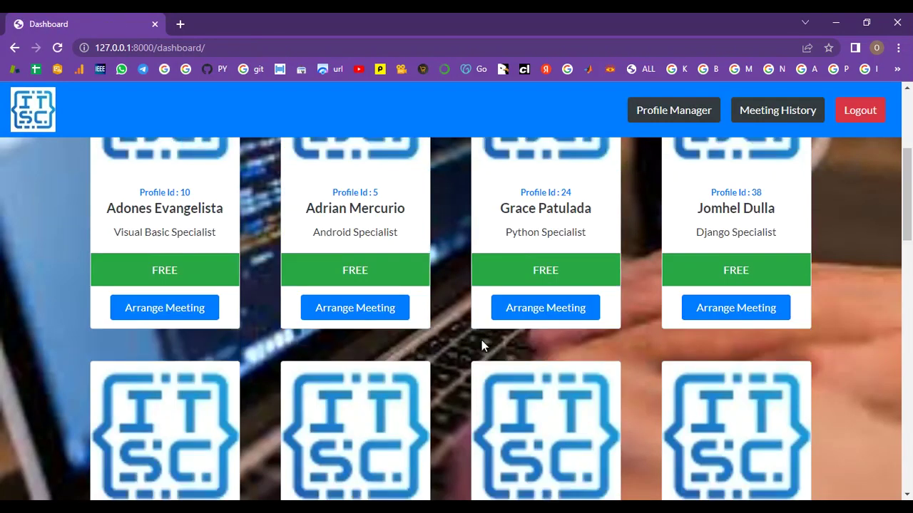
scroll(522, 345, "down", 5)
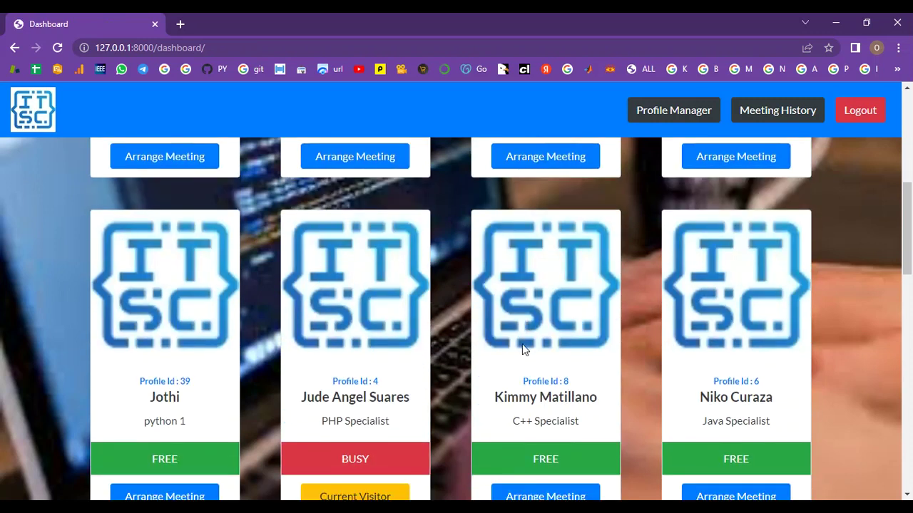
scroll(523, 351, "down", 2)
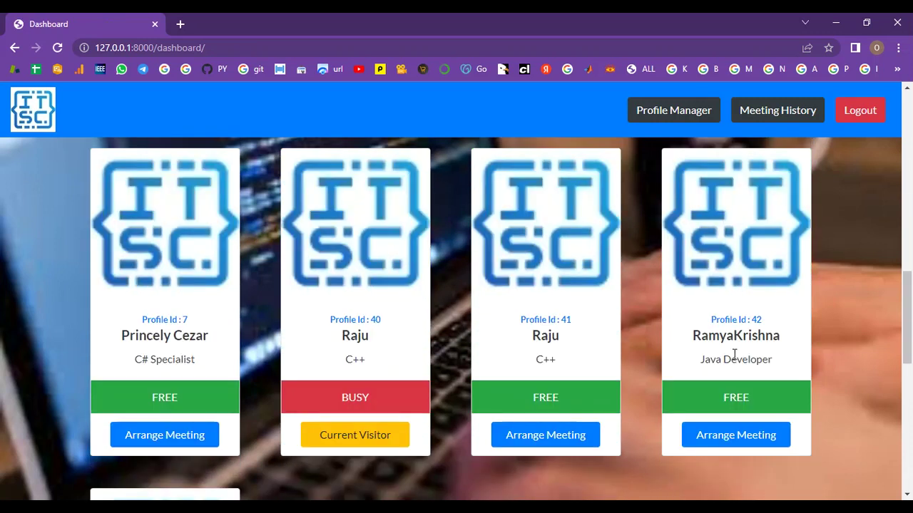
left_click_drag(793, 341, 695, 332)
left_click_drag(763, 325, 698, 321)
left_click_drag(776, 360, 697, 360)
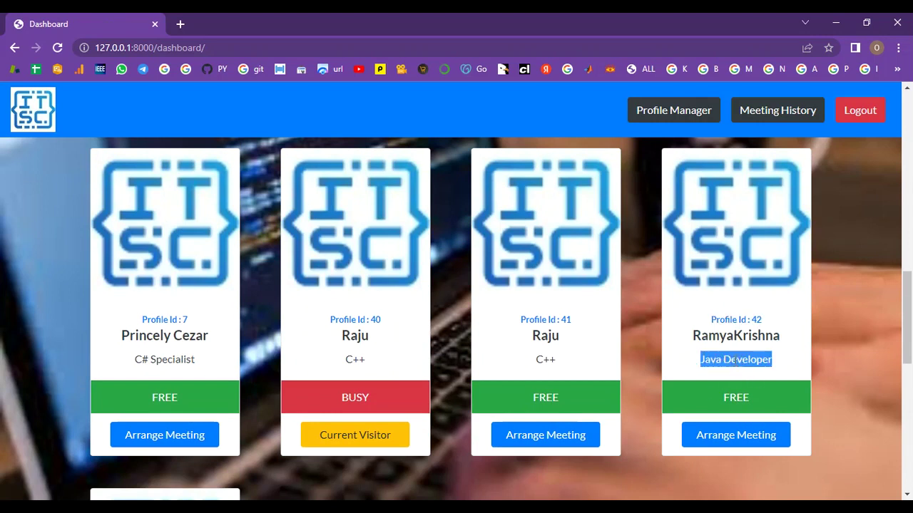
scroll(745, 394, "down", 4)
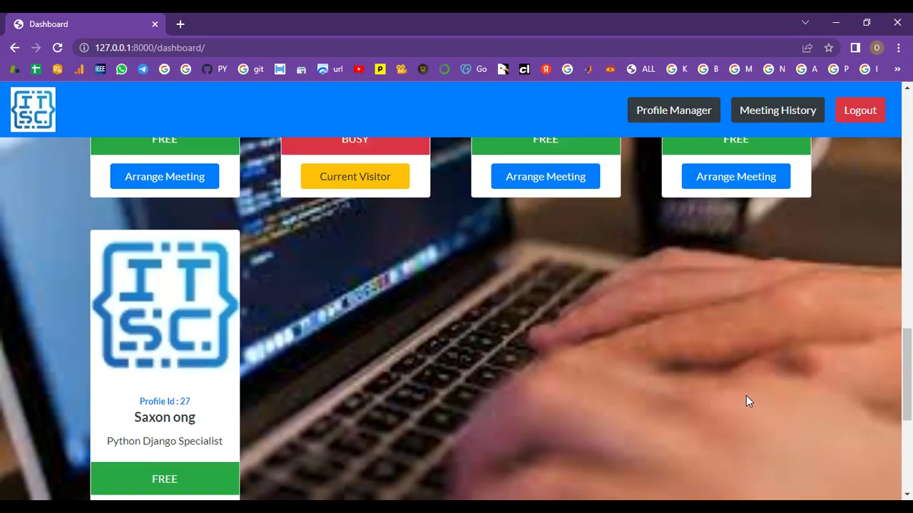
scroll(746, 396, "up", 8)
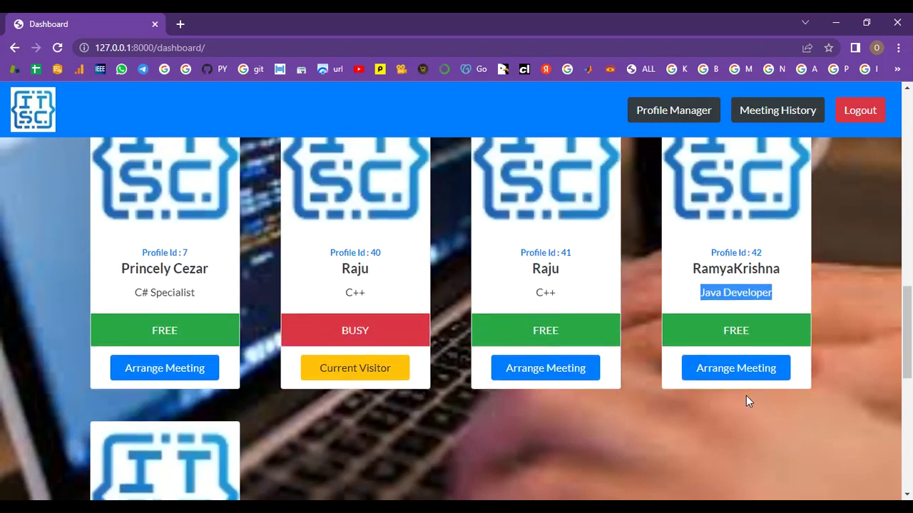
scroll(744, 381, "up", 1)
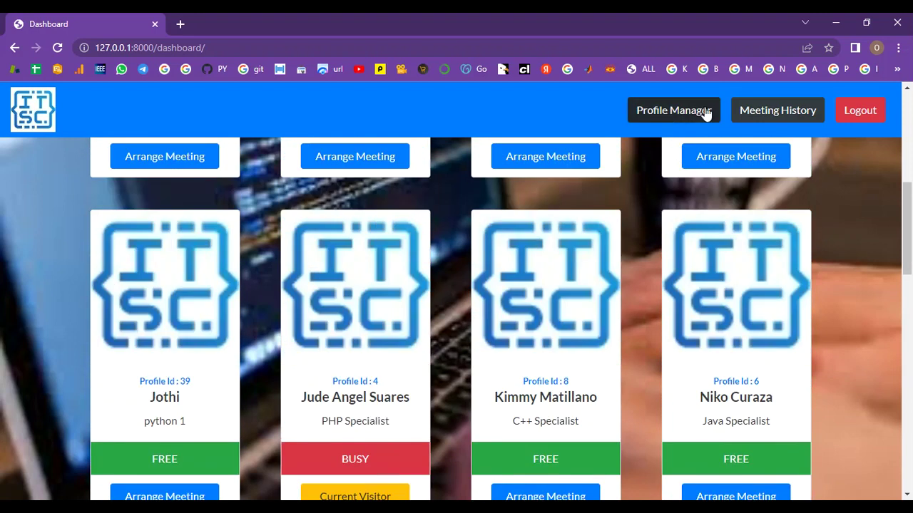
left_click(782, 114)
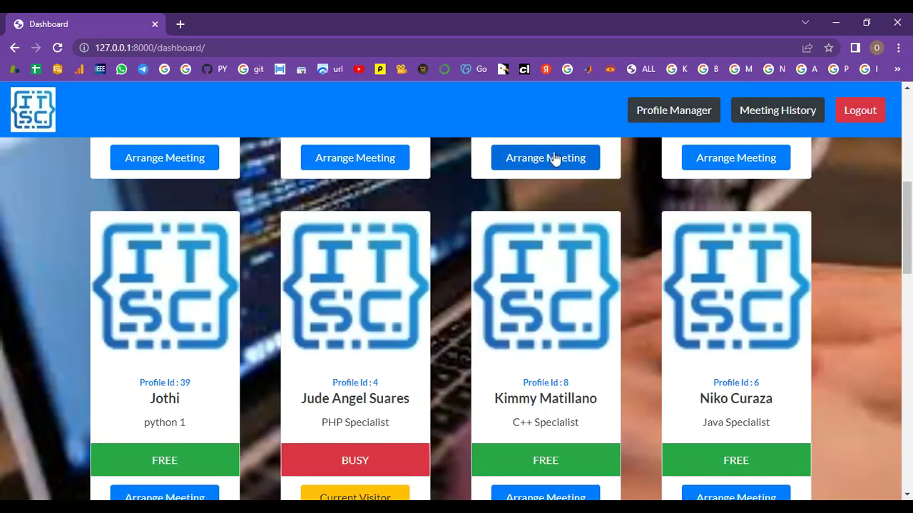
left_click(738, 115)
left_click(498, 165)
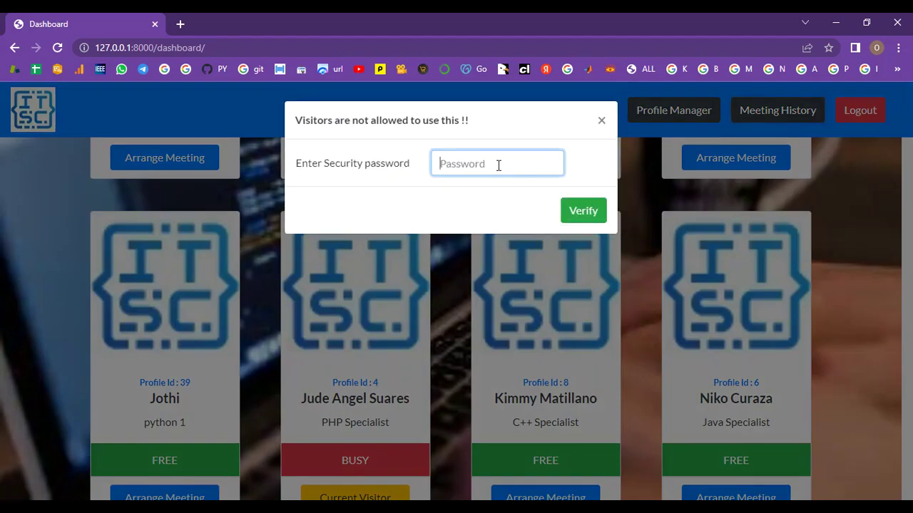
type("••••••••")
left_click(586, 211)
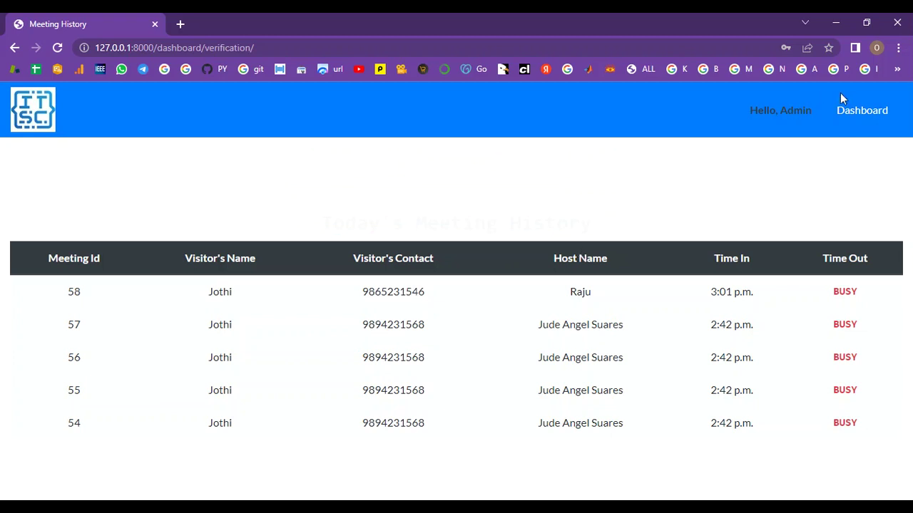
left_click(857, 114)
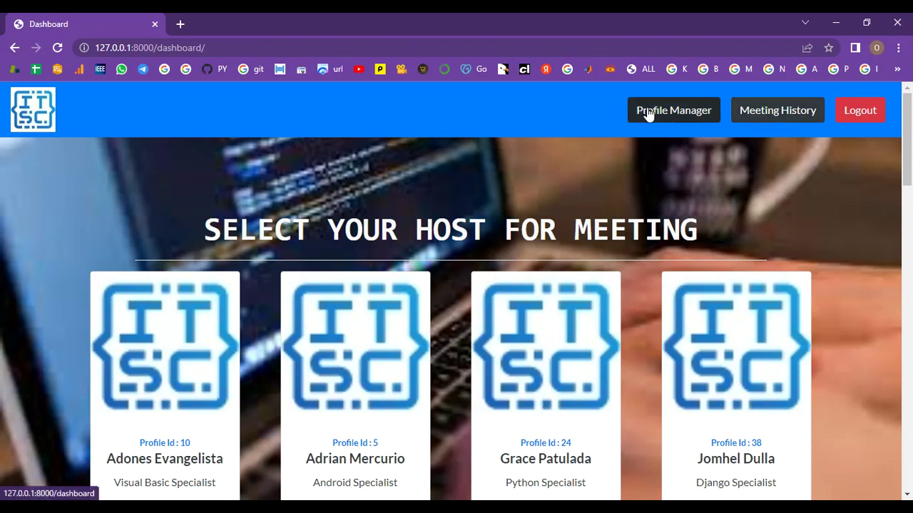
Open the Arrange Meeting form on the Java Developer host's card
scroll(664, 189, "down", 10)
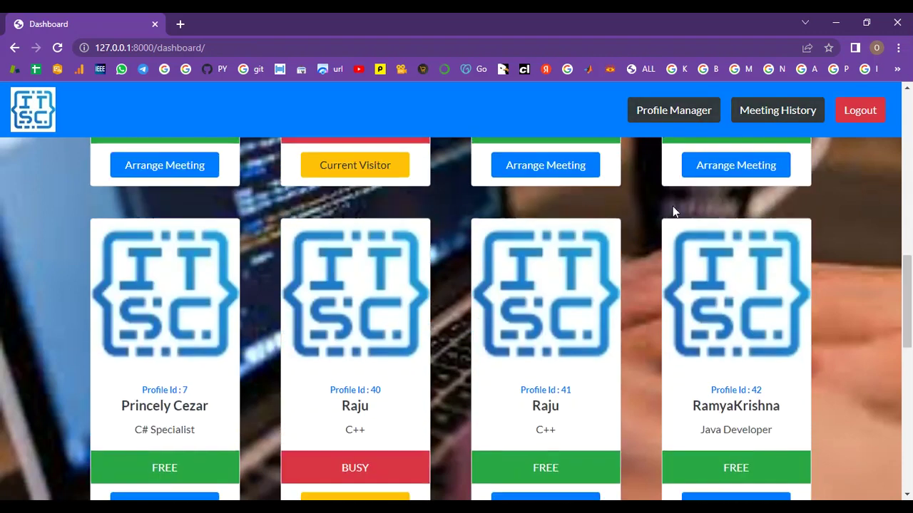
scroll(652, 281, "down", 4)
scroll(727, 243, "up", 2)
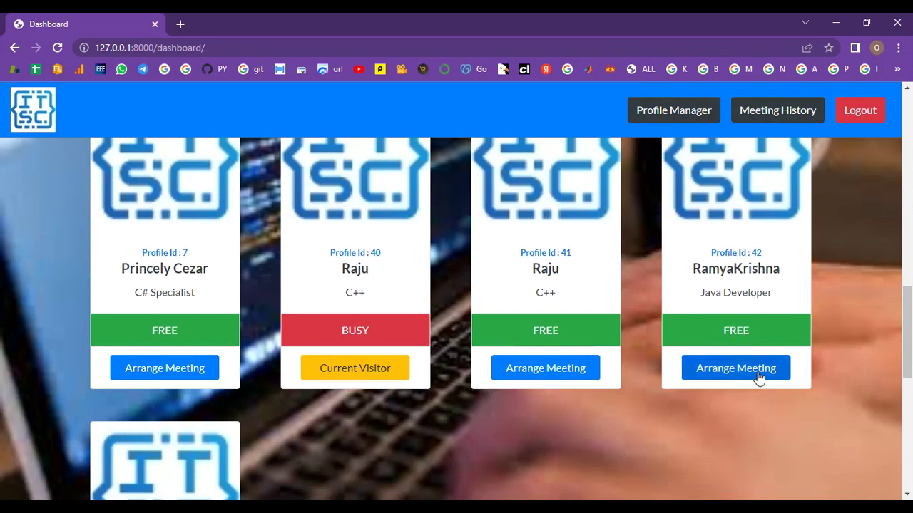
left_click(701, 370)
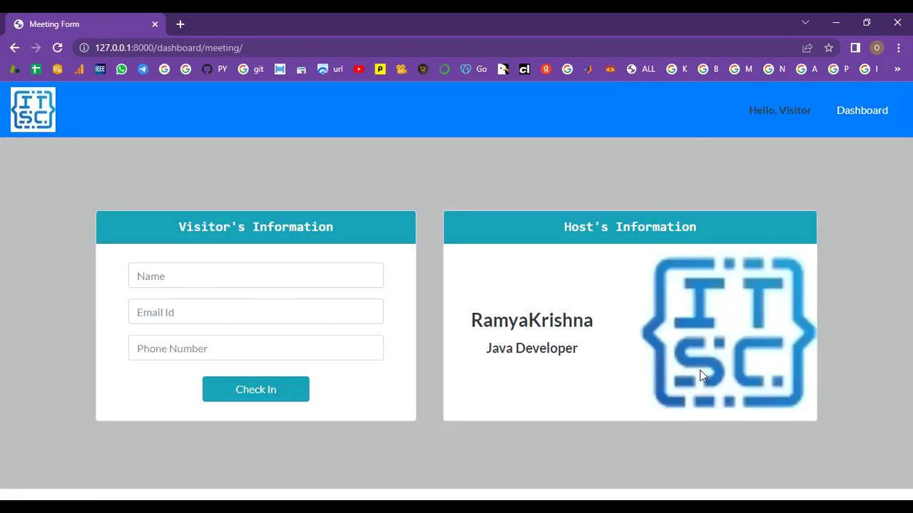
Enter the visitor's name, e-mail and phone number, then check them in
left_click(222, 277)
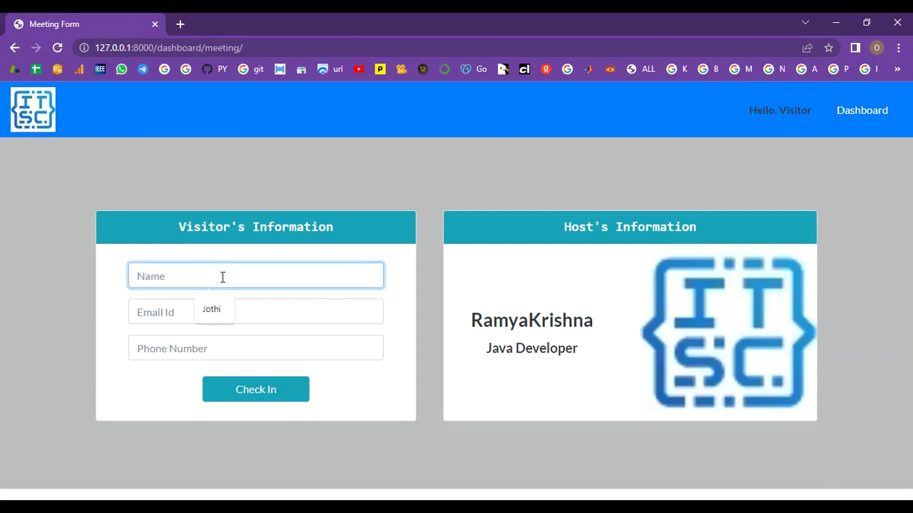
type("Pooja")
left_click(201, 317)
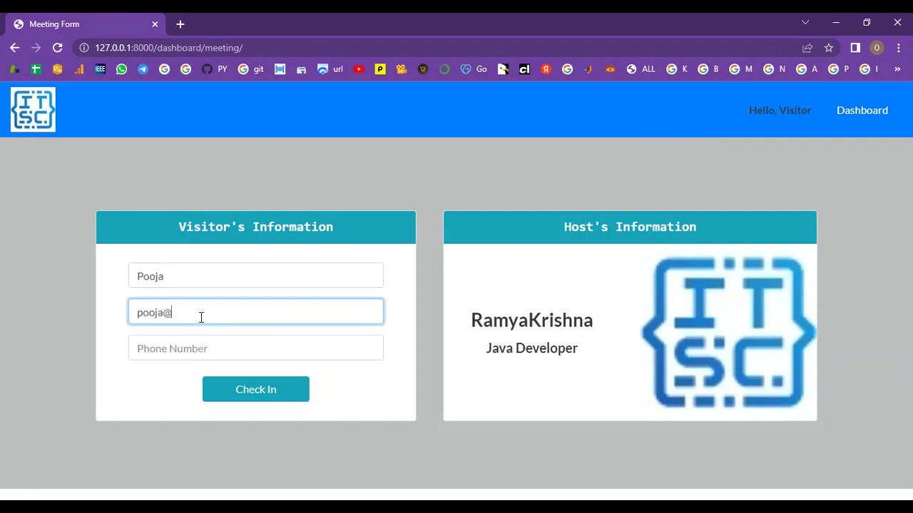
left_click(189, 353)
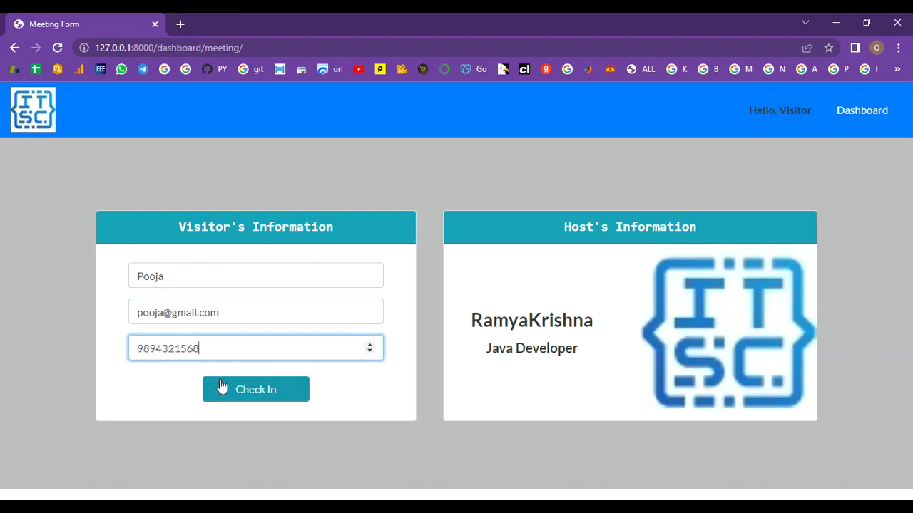
left_click(229, 393)
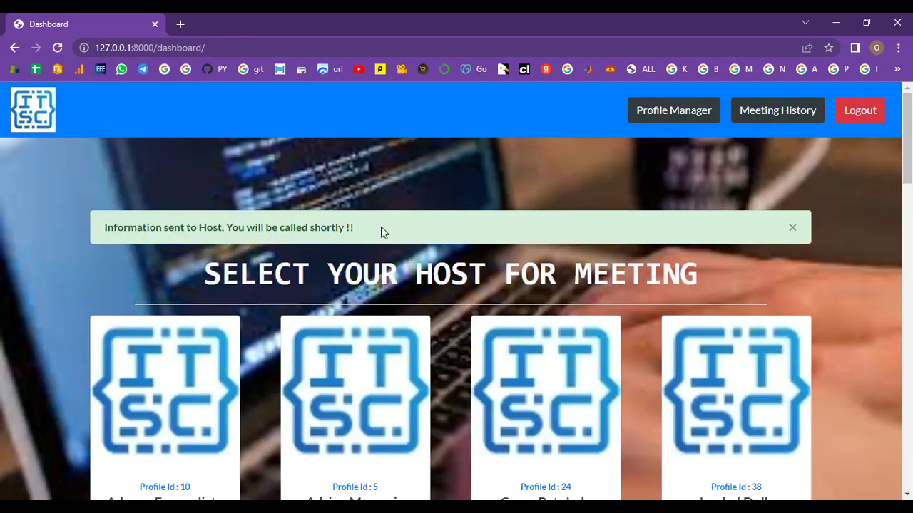
Highlight the host-notified confirmation and check that the host card shows BUSY
left_click_drag(380, 227, 127, 226)
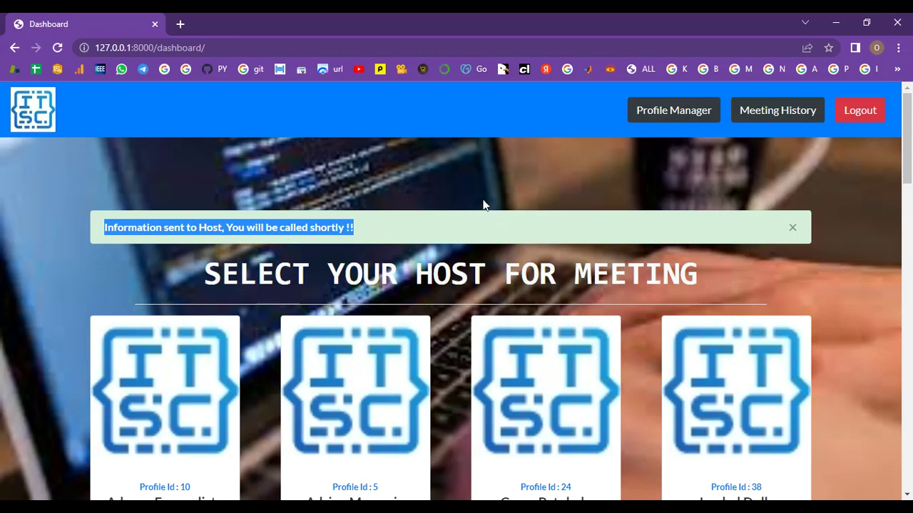
scroll(483, 204, "down", 10)
scroll(645, 397, "down", 3)
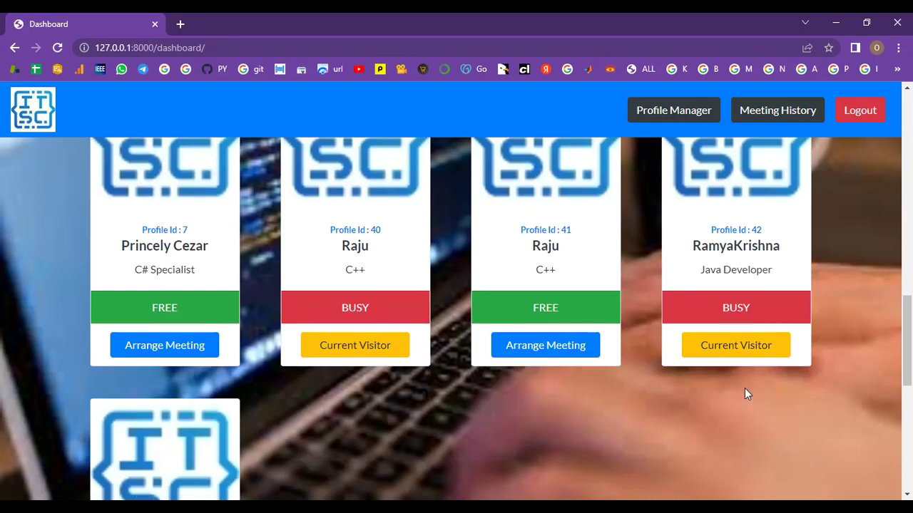
scroll(765, 385, "up", 13)
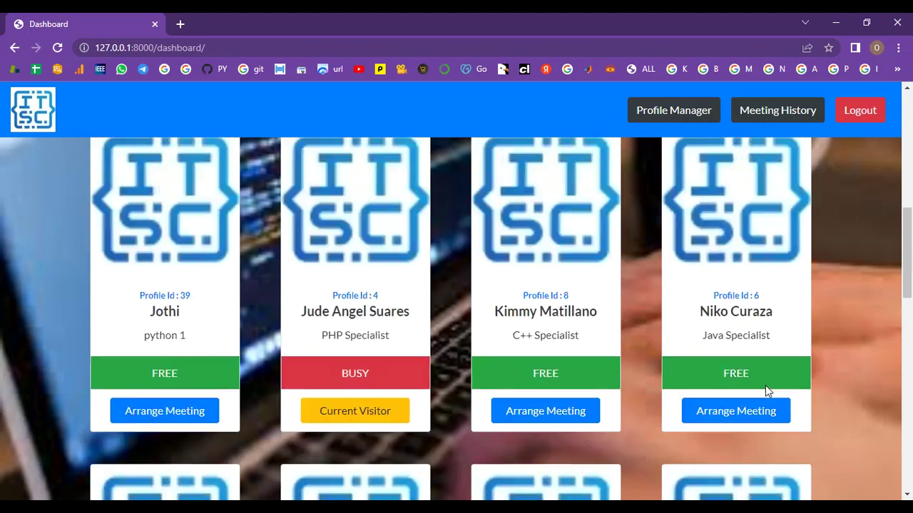
Unlock Meeting History by verifying the security password
left_click(770, 115)
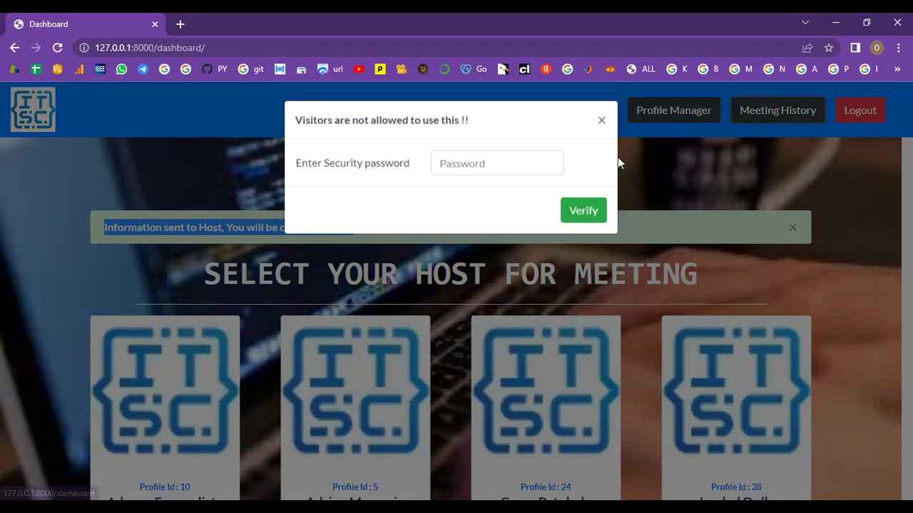
left_click(463, 158)
type("••••")
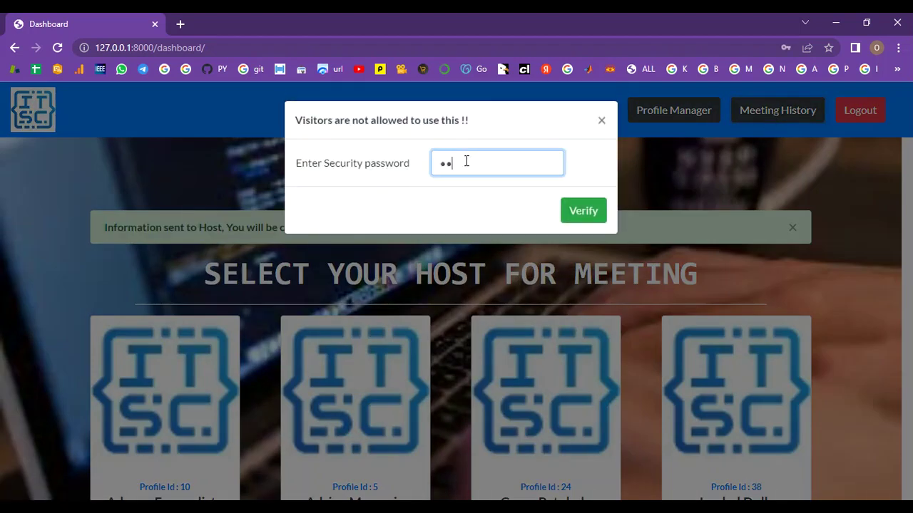
type("••••")
left_click(564, 211)
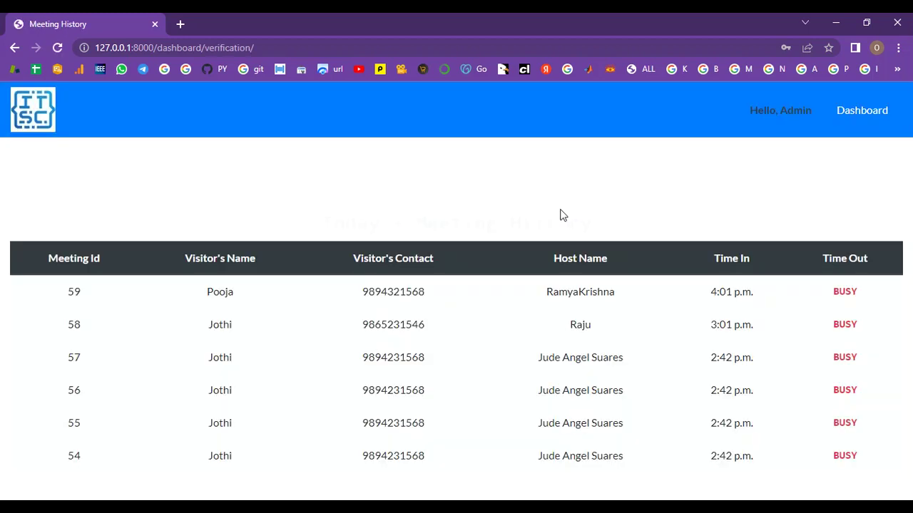
Highlight meeting rows 59 and 58 and the BUSY status, then return to the Dashboard
left_click_drag(63, 295, 864, 296)
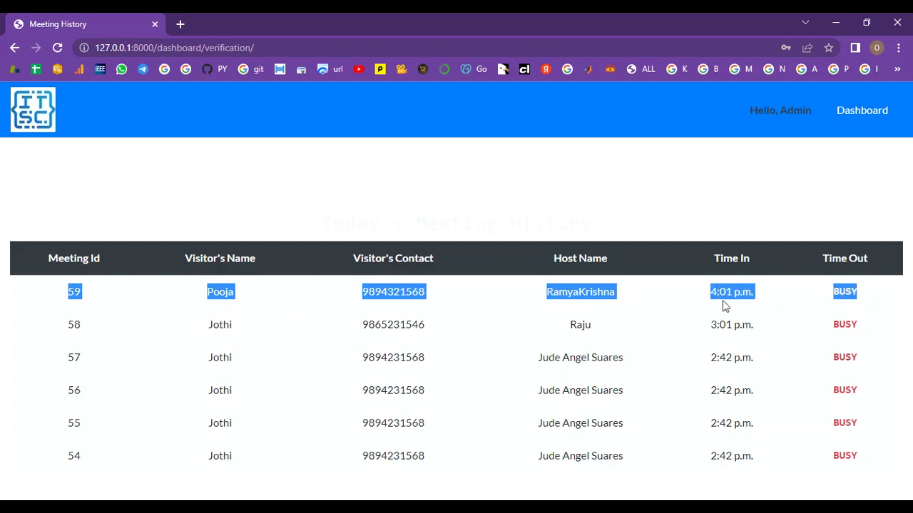
left_click_drag(836, 313, 867, 309)
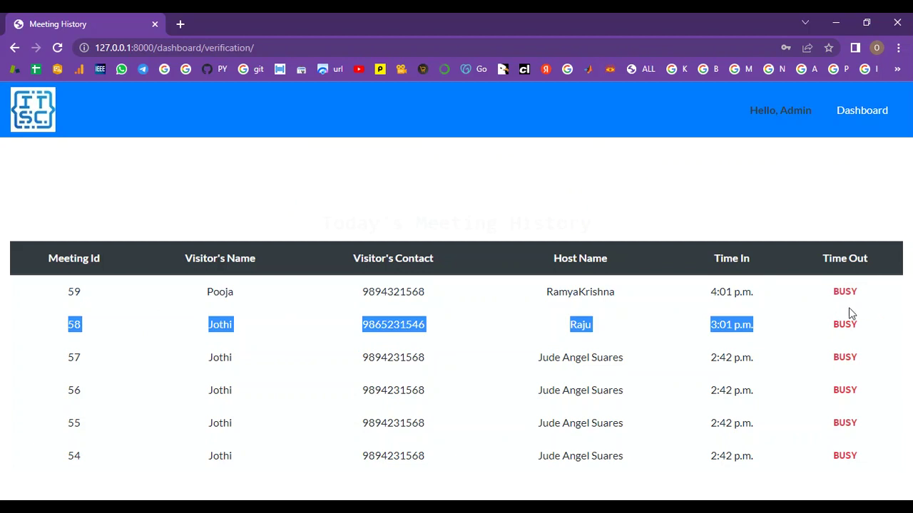
double_click(835, 295)
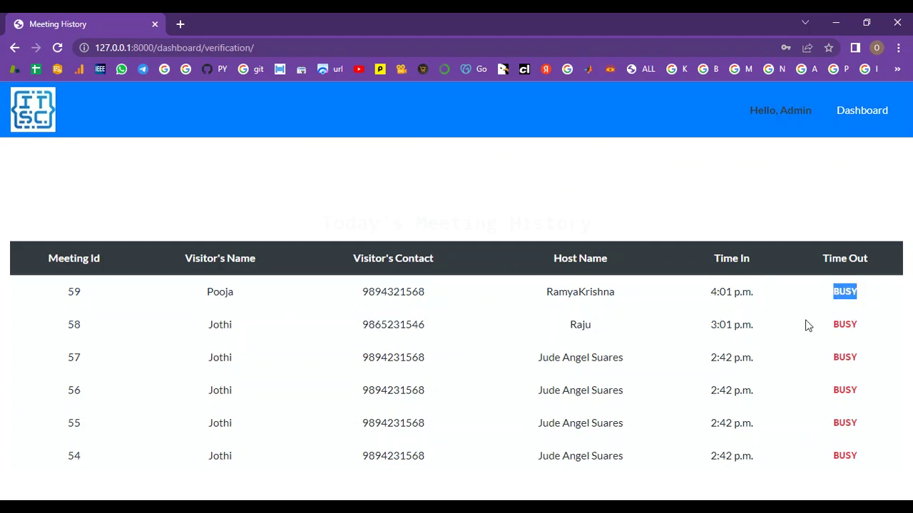
left_click(857, 116)
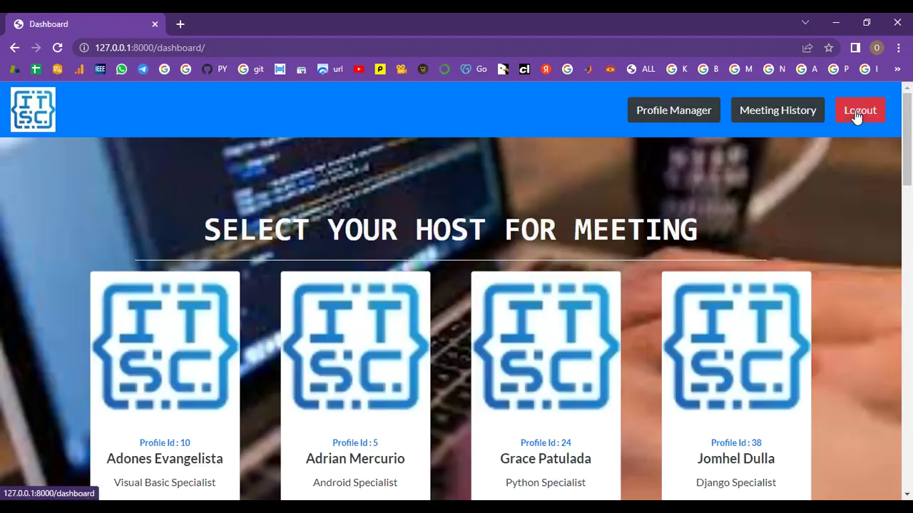
Review the Java Developer host's current meeting: visitor name, 4:01 p.m. check-in and host details
scroll(361, 335, "down", 14)
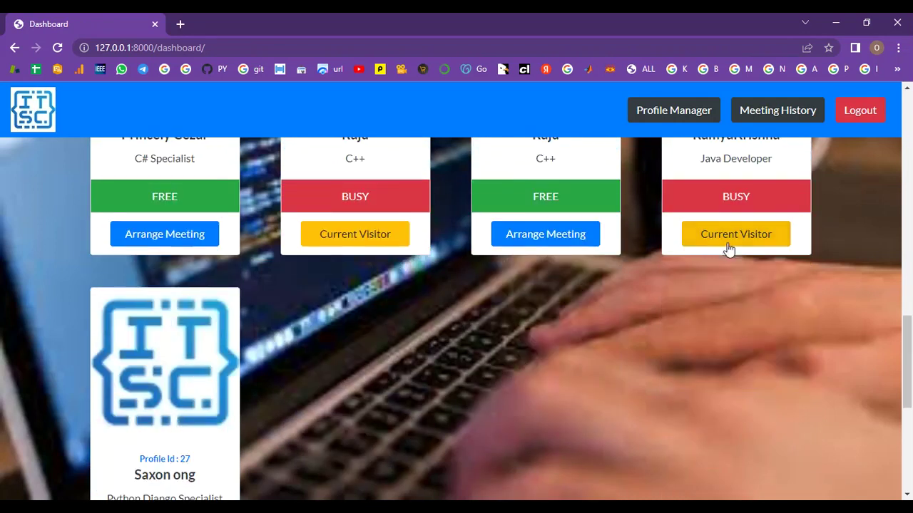
left_click(727, 239)
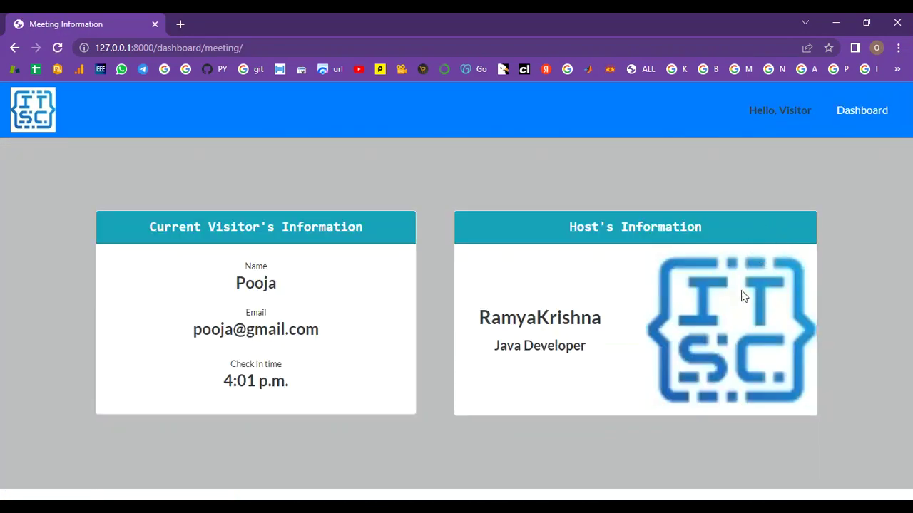
double_click(255, 283)
left_click_drag(179, 335, 316, 390)
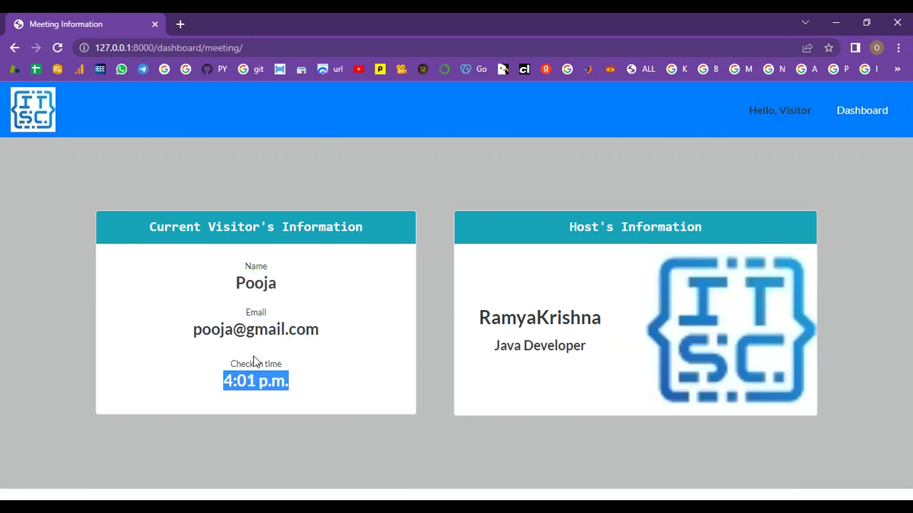
left_click_drag(477, 318, 617, 322)
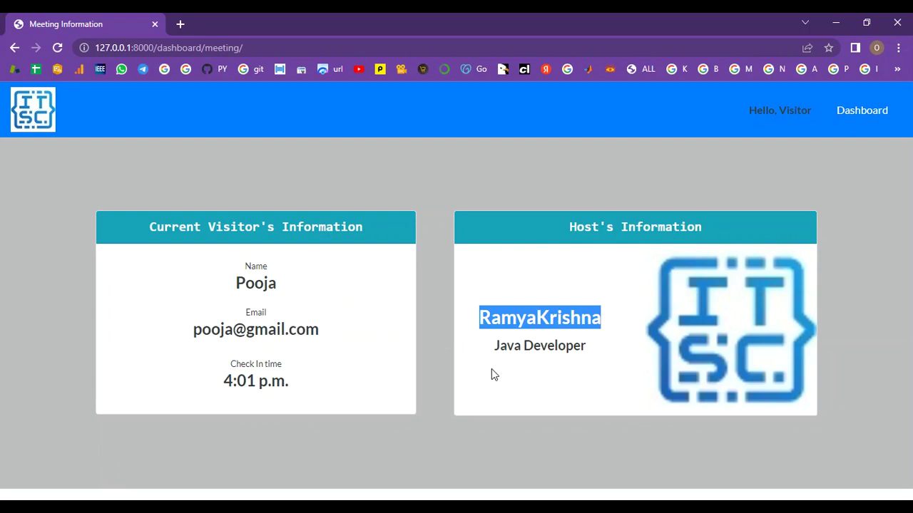
left_click_drag(491, 369, 603, 350)
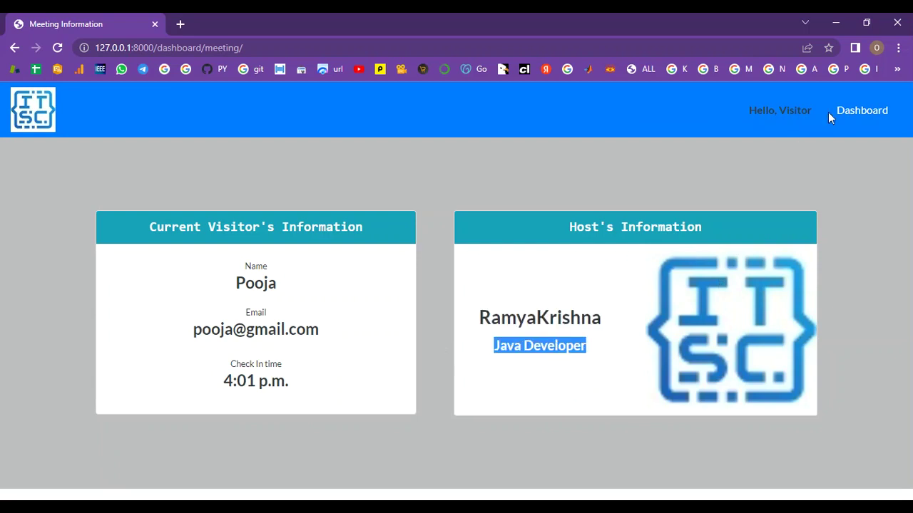
Go back to the Dashboard and scroll through the host cards and back up
left_click(855, 110)
scroll(382, 454, "down", 6)
scroll(383, 455, "down", 10)
scroll(383, 456, "up", 5)
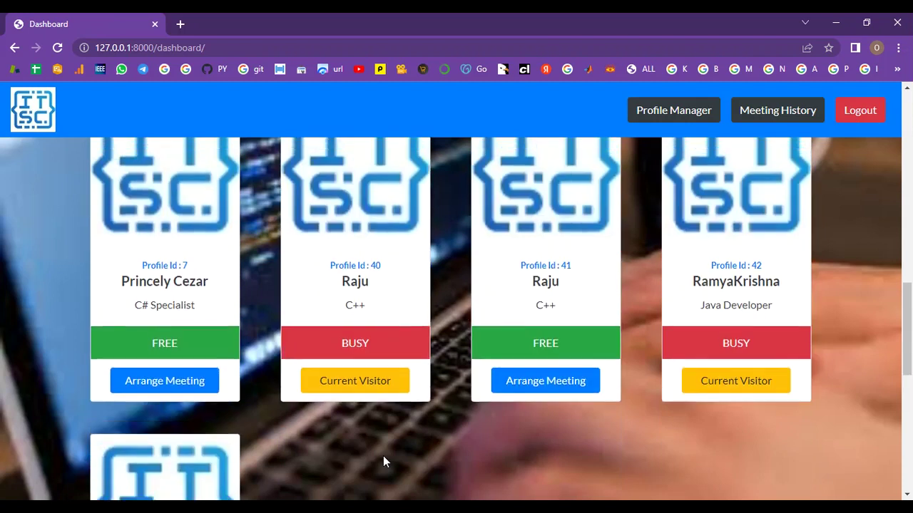
scroll(383, 455, "up", 5)
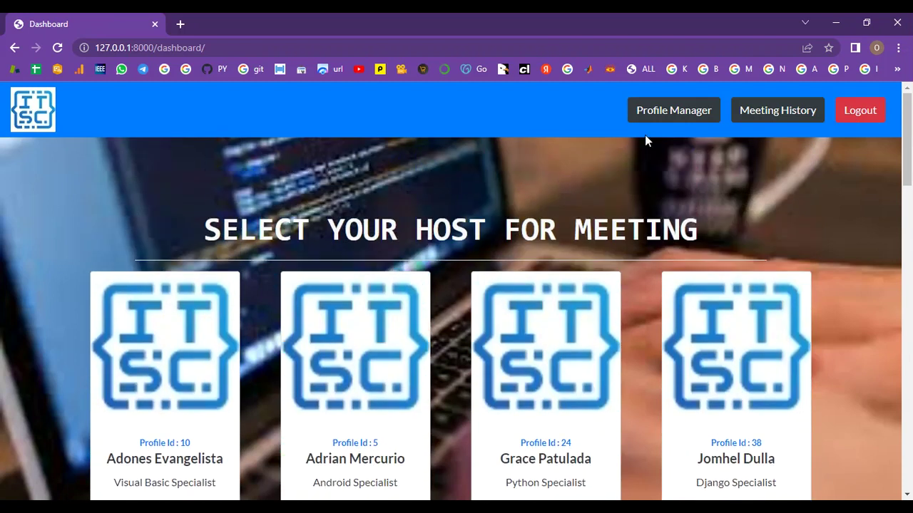
Verify the security password to reopen Profile Manager and focus the add-profile Name field
left_click(660, 108)
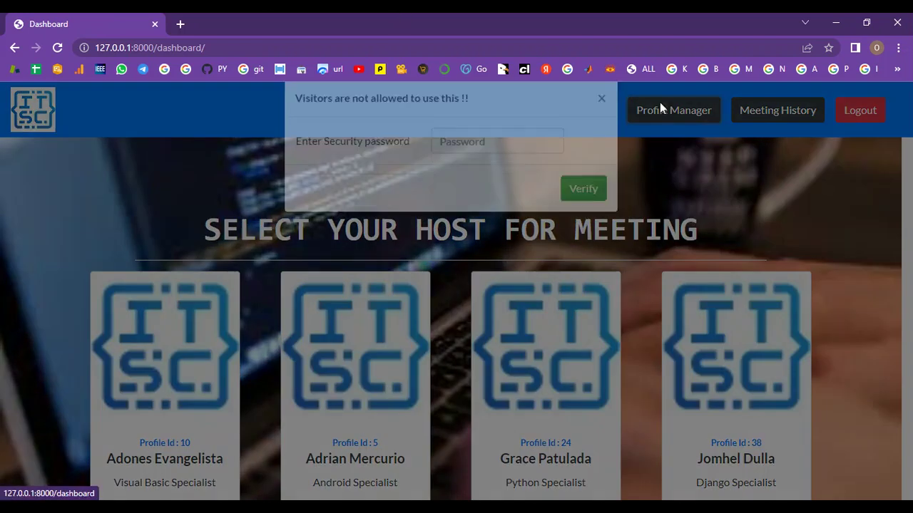
left_click(504, 163)
type("•••••••••")
left_click(579, 213)
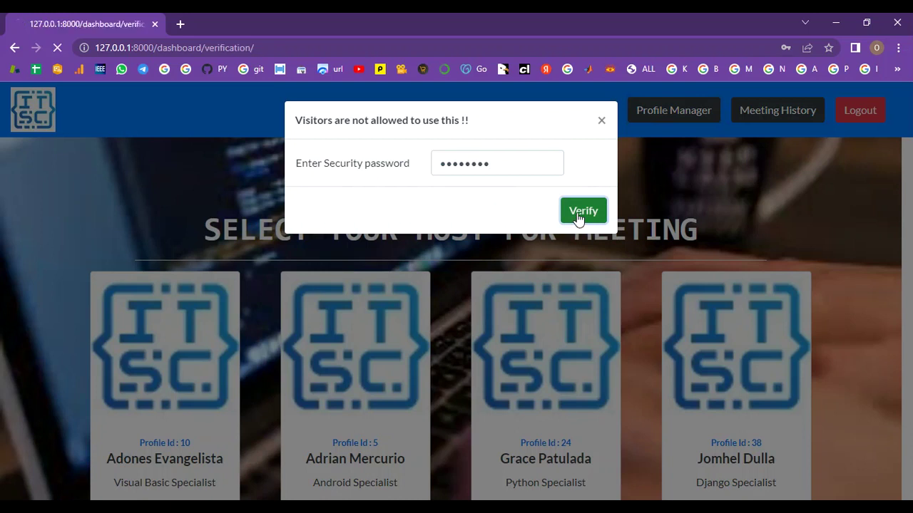
left_click(242, 277)
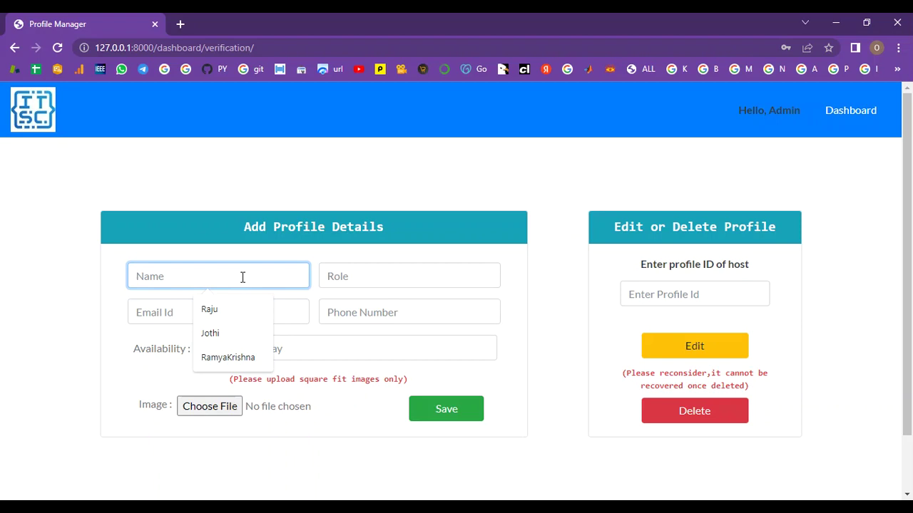
Enter the new host's name, role 'Donet developer', e-mail address and phone number
type("Suresh")
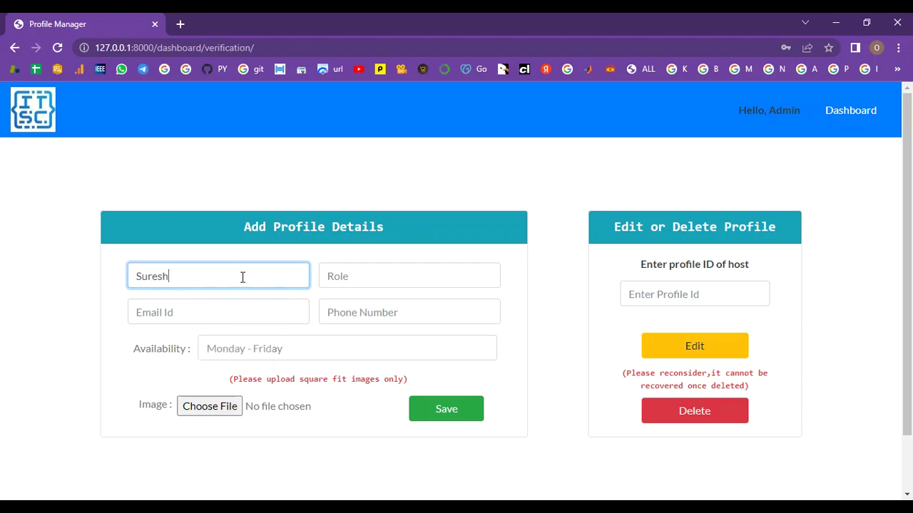
left_click(415, 282)
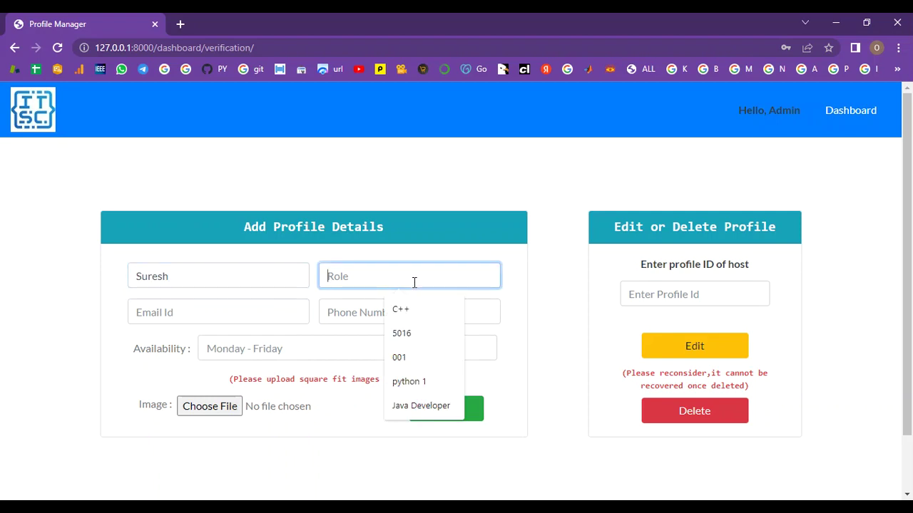
type("Done")
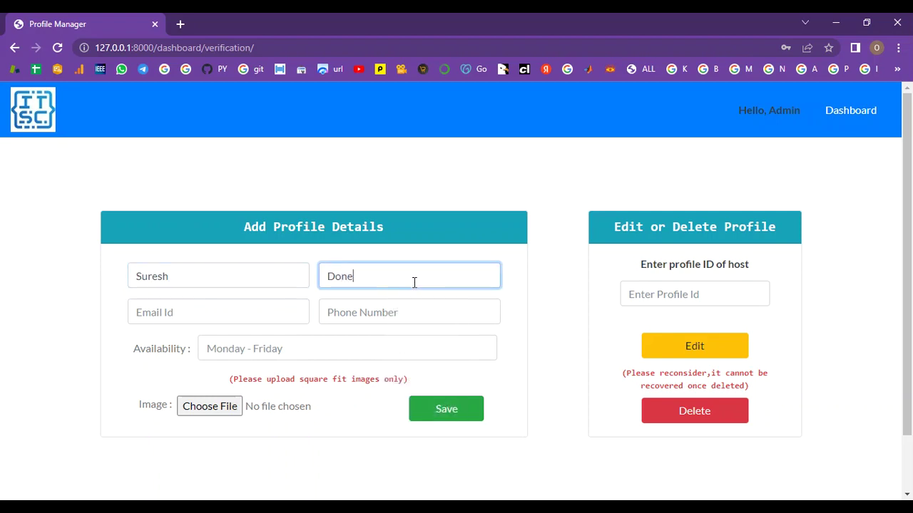
type("t developr")
left_click(261, 314)
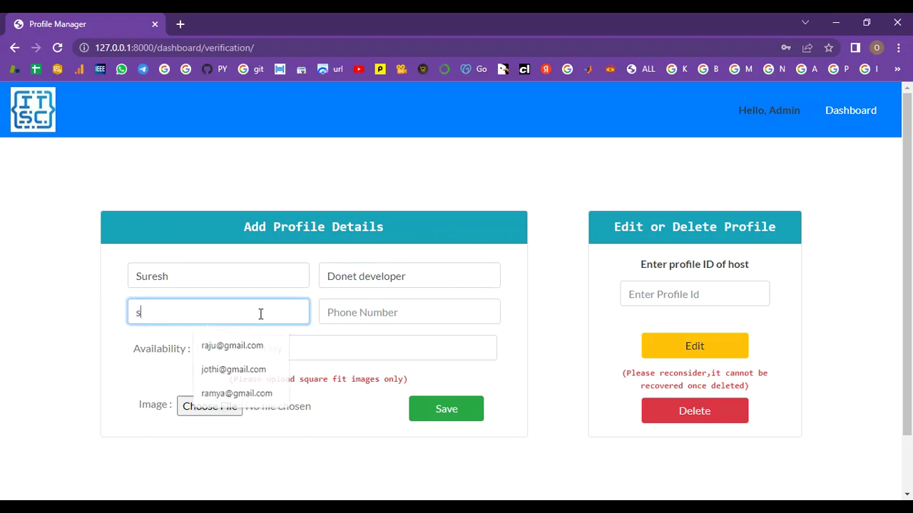
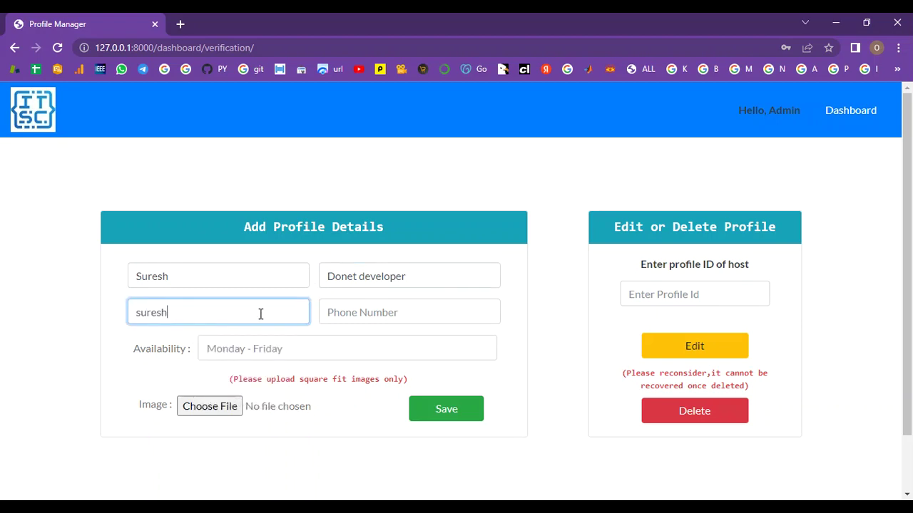
left_click(374, 313)
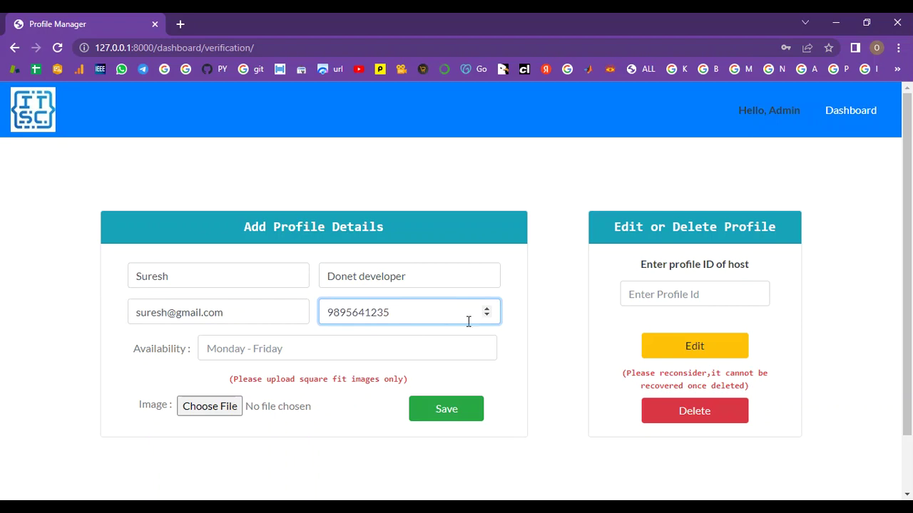
Set the host's availability to Monday-Friday
left_click_drag(429, 274, 312, 309)
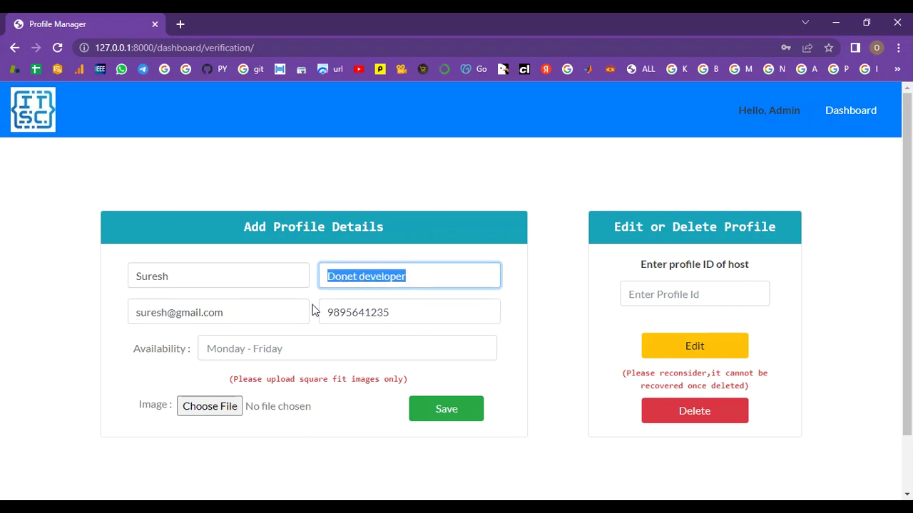
left_click(262, 348)
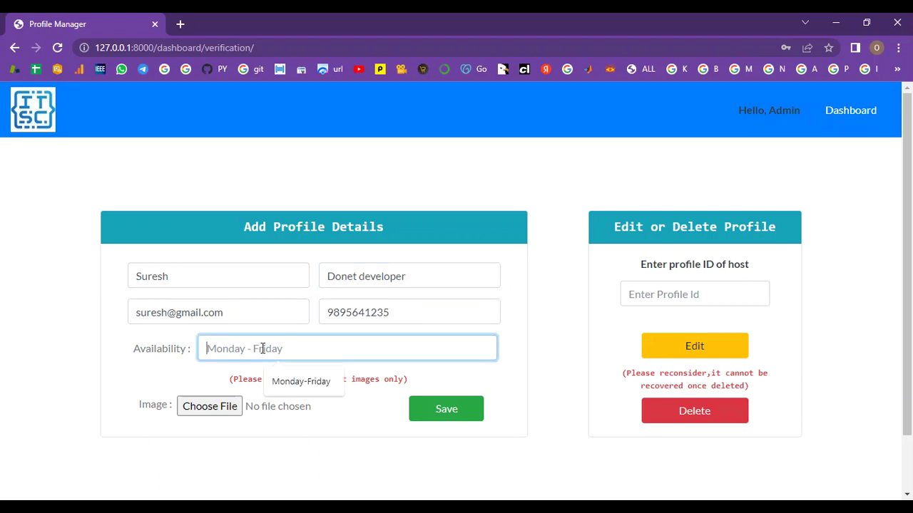
type("N")
key("BackSpace")
type("Monday")
type("-Friday")
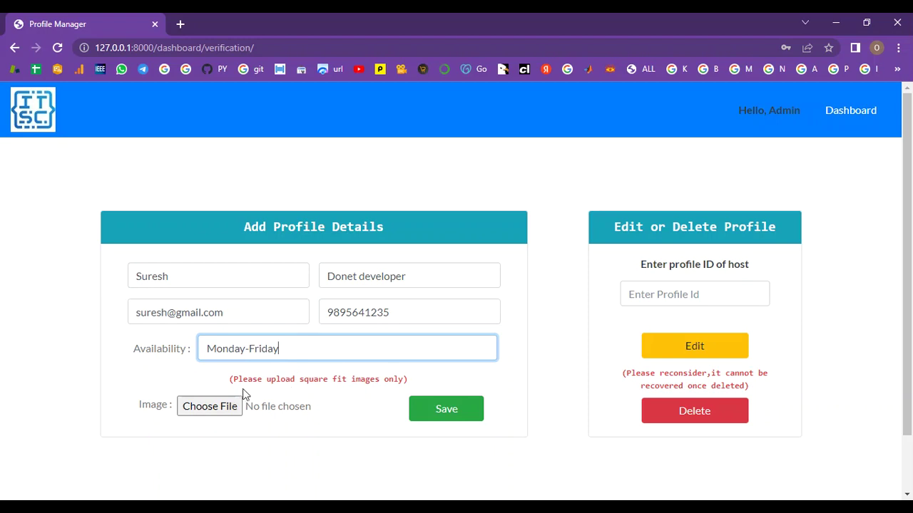
Attach the logo image 8_s000tsN_SmE09n2 and save the new host profile
left_click(202, 410)
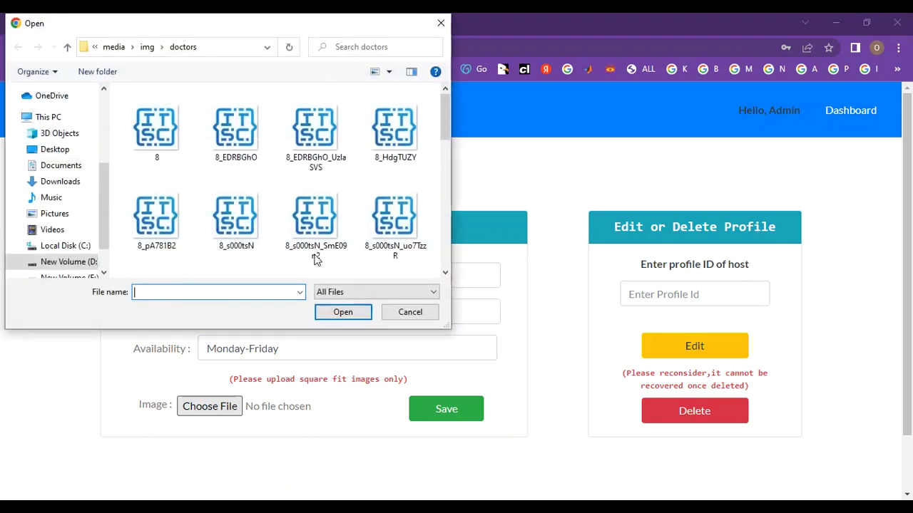
left_click(315, 218)
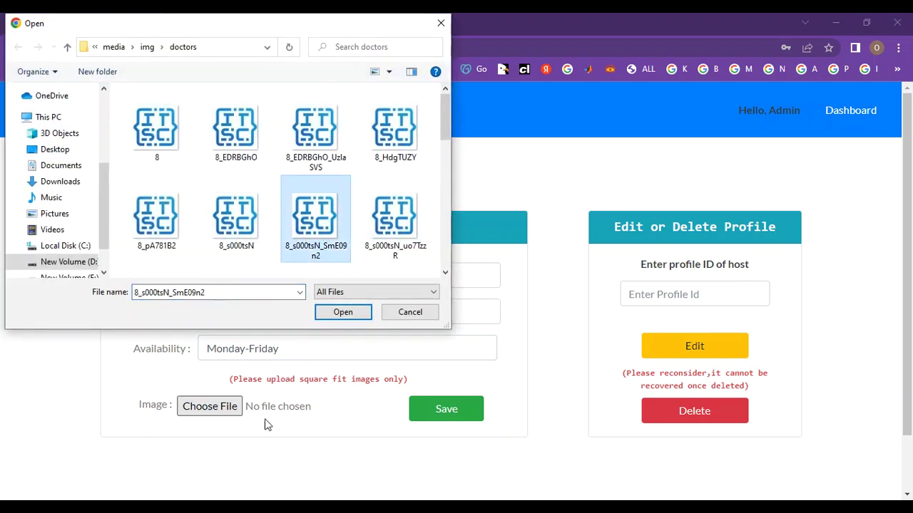
left_click(337, 320)
left_click(449, 420)
Scroll to the new host card and check its name and role
scroll(568, 373, "down", 12)
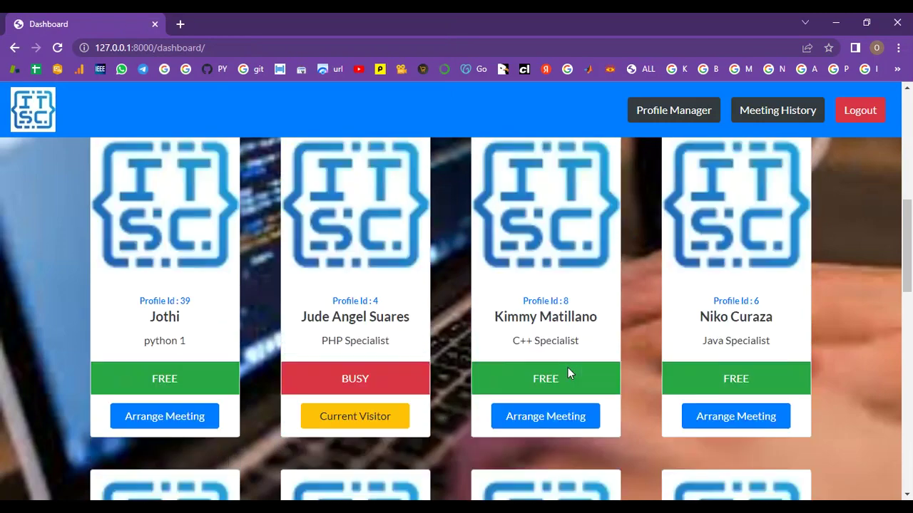
scroll(568, 373, "down", 5)
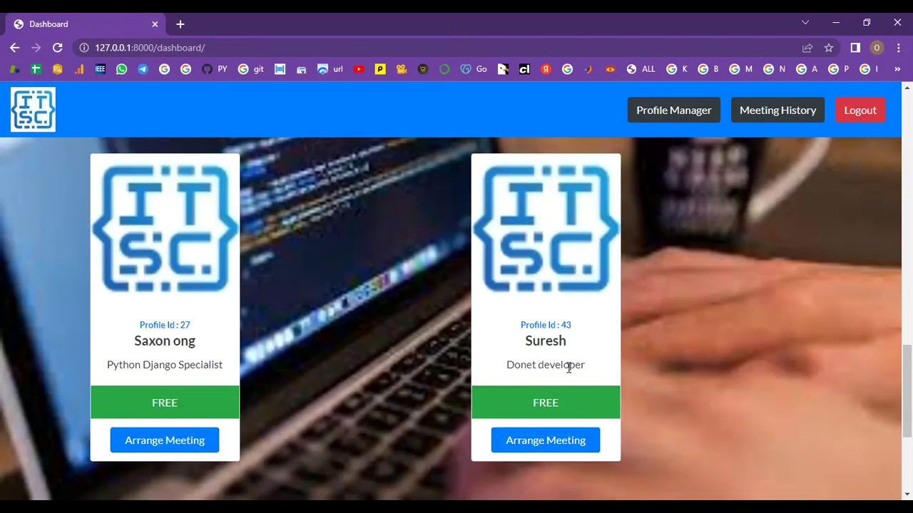
left_click_drag(568, 349, 513, 350)
left_click_drag(586, 375, 495, 377)
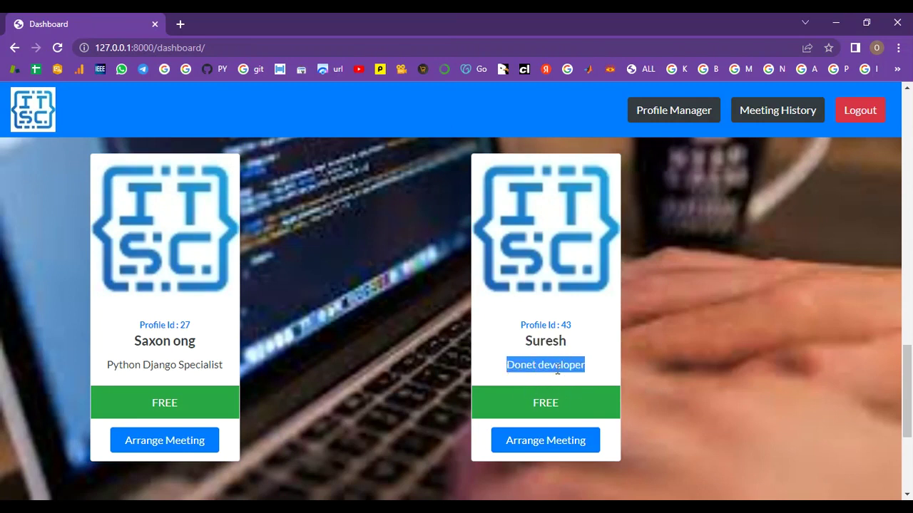
Note card 43's Id and role, then pass the Profile Manager password check on a second try
left_click_drag(574, 325, 560, 326)
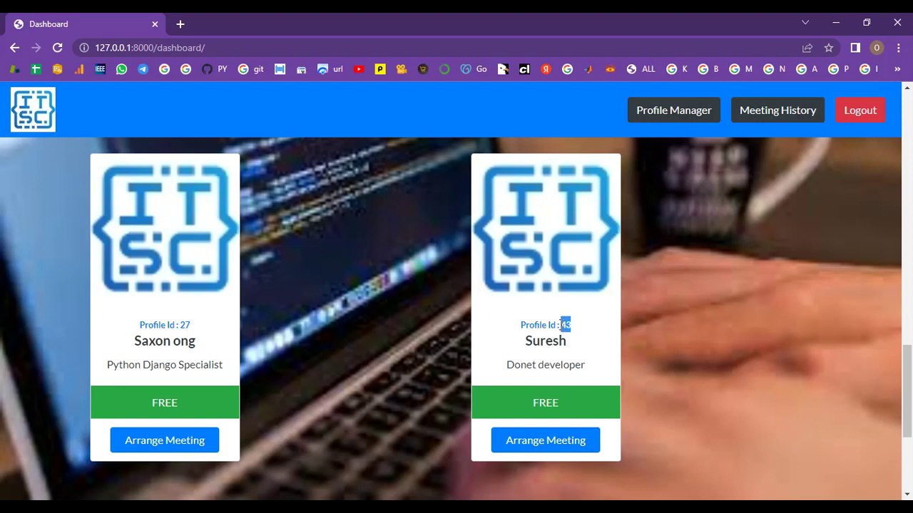
left_click_drag(585, 364, 502, 365)
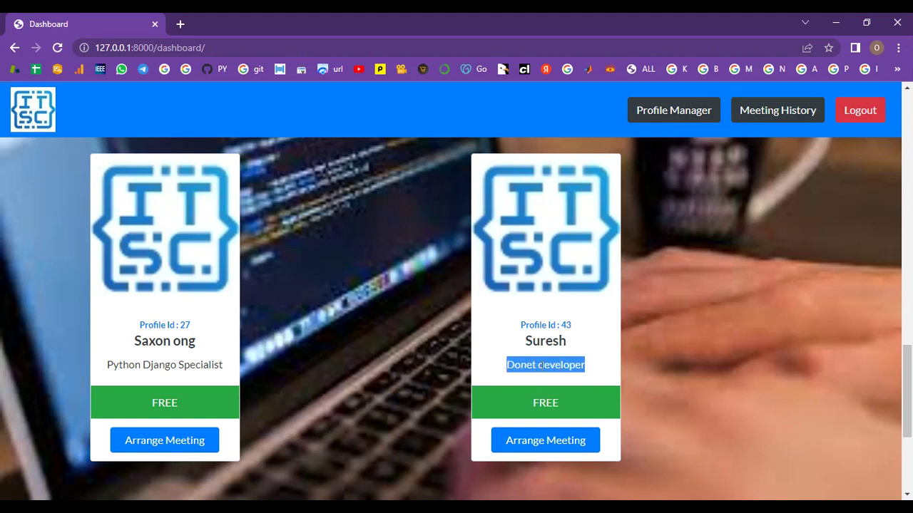
left_click(685, 114)
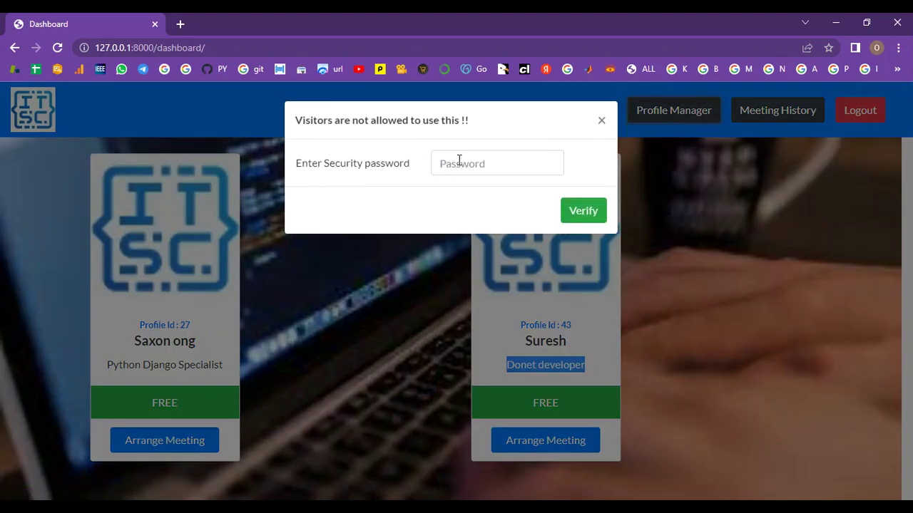
left_click(451, 166)
type("***")
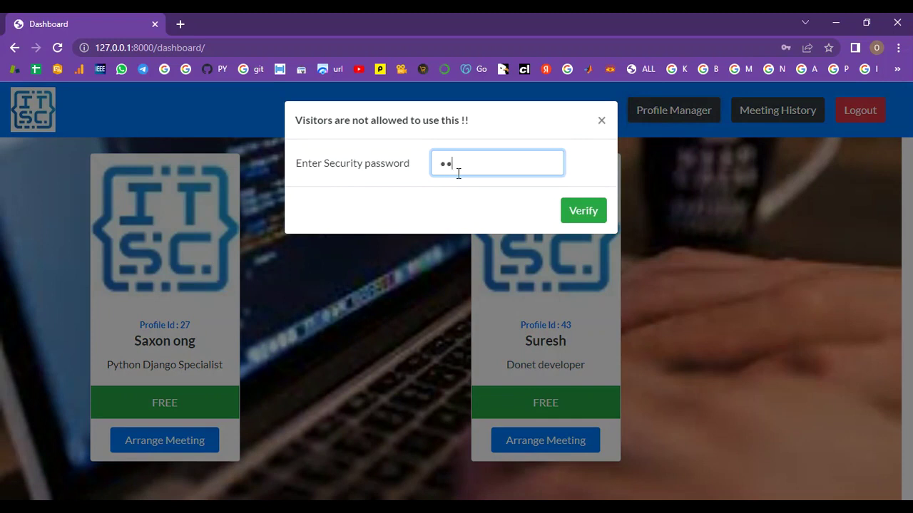
type("*****")
key("Return")
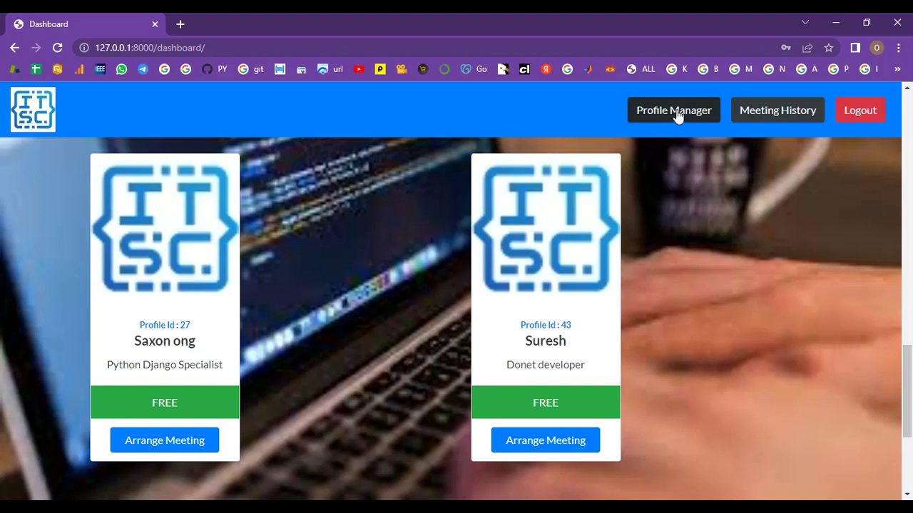
left_click(678, 113)
left_click(542, 167)
type("**")
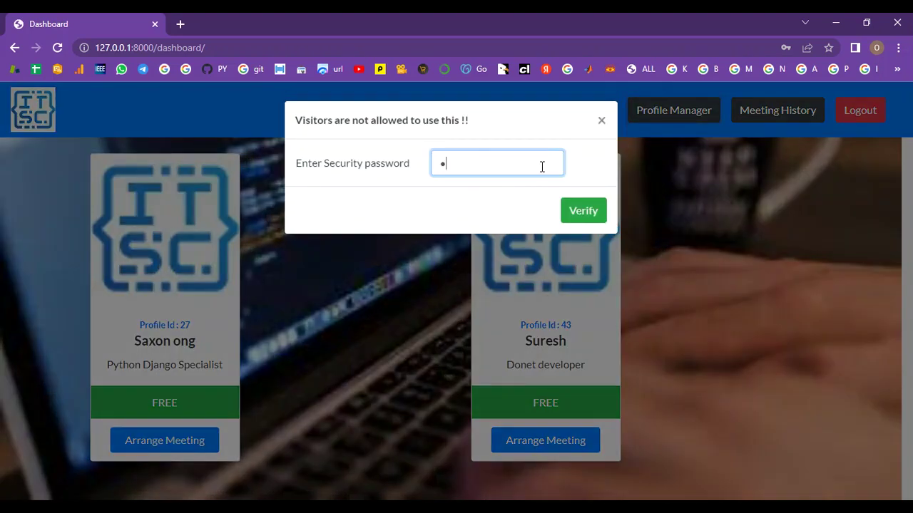
type("******")
left_click(593, 215)
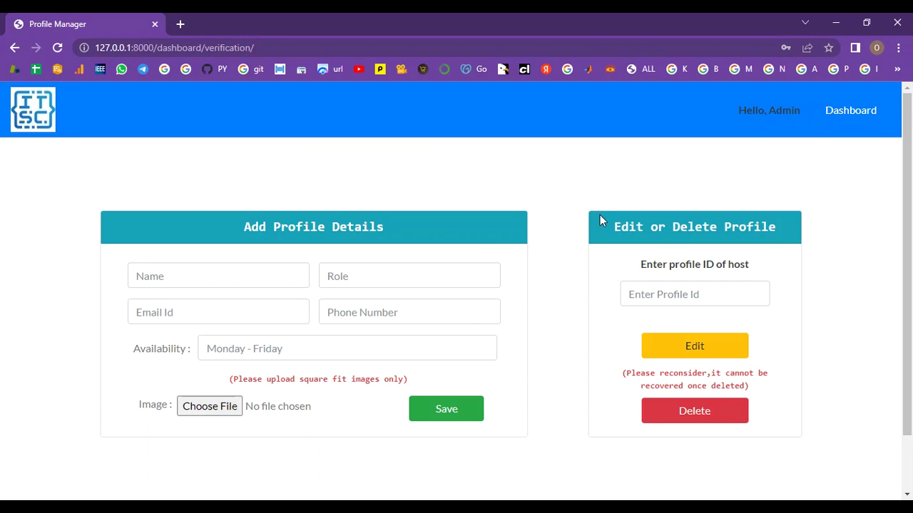
Look up profile ID 49 for editing, which returns 'Profile not found !!'
left_click(683, 294)
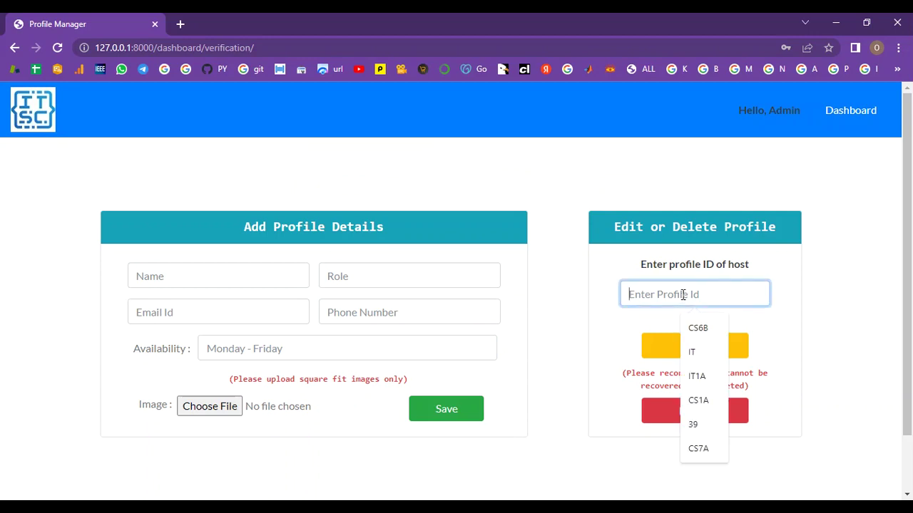
type("49")
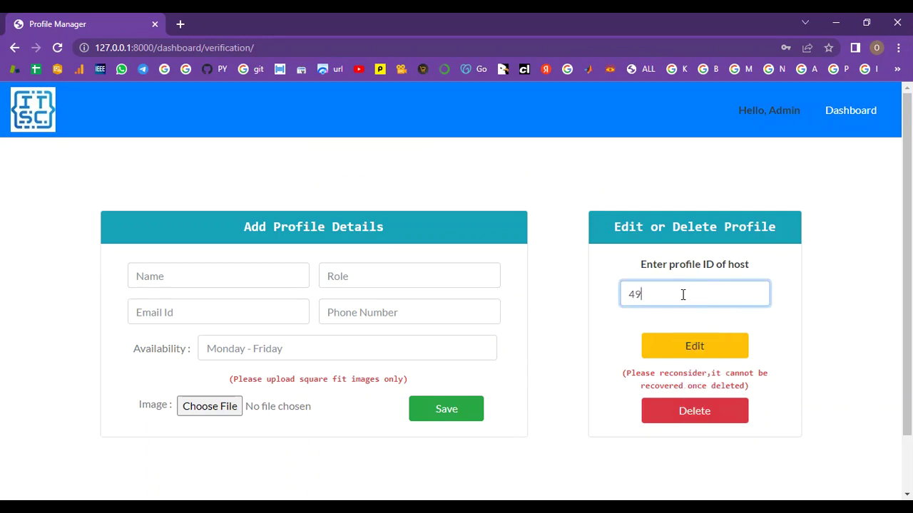
left_click(673, 351)
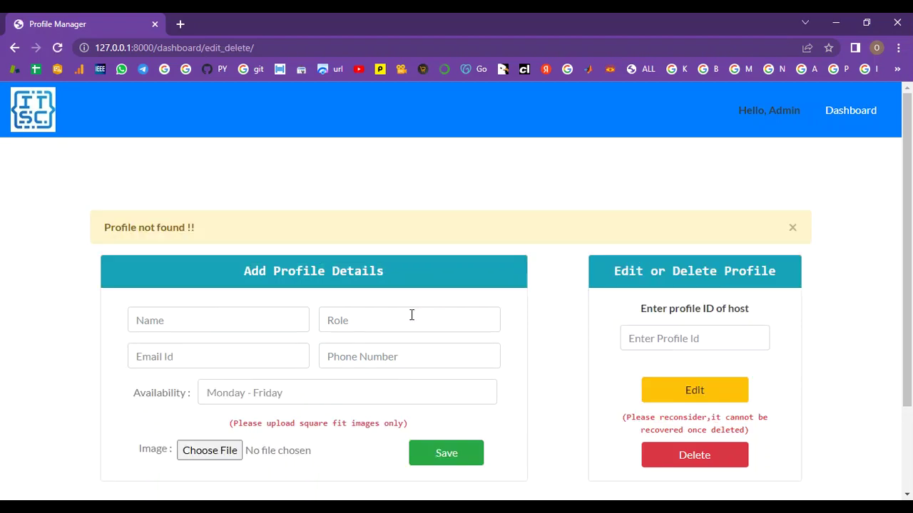
Back on the Dashboard, locate Profile Id 43 on the last host card
left_click(831, 114)
scroll(682, 366, "down", 10)
scroll(657, 365, "down", 8)
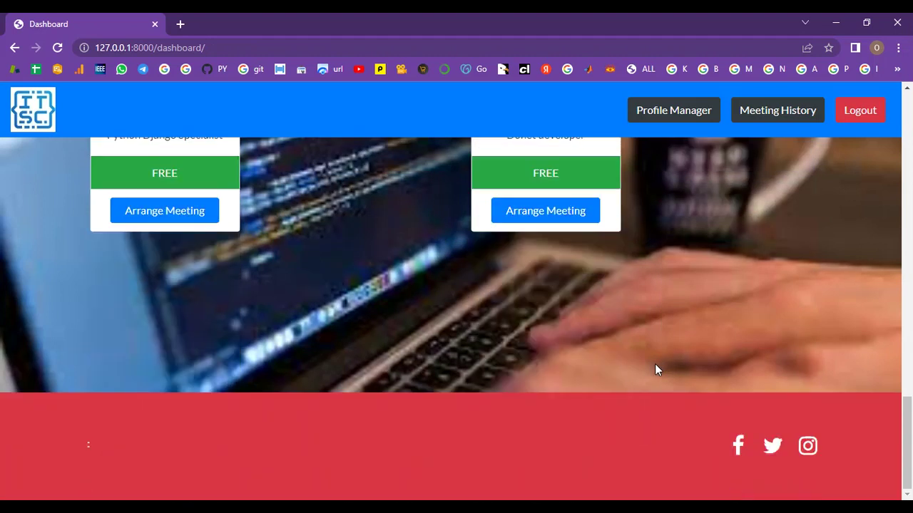
scroll(621, 364, "up", 4)
left_click_drag(571, 364, 560, 364)
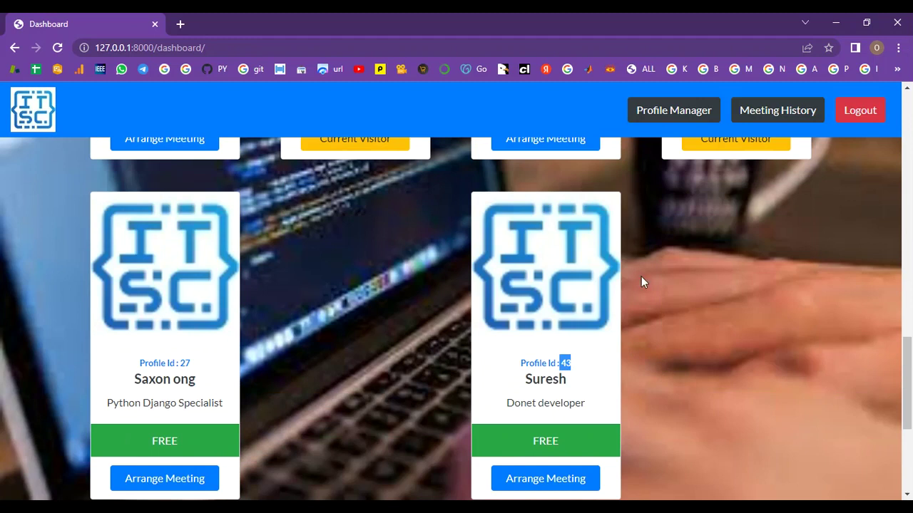
Verify the security password to enter the Profile Manager
left_click(650, 116)
left_click(458, 164)
type("••••")
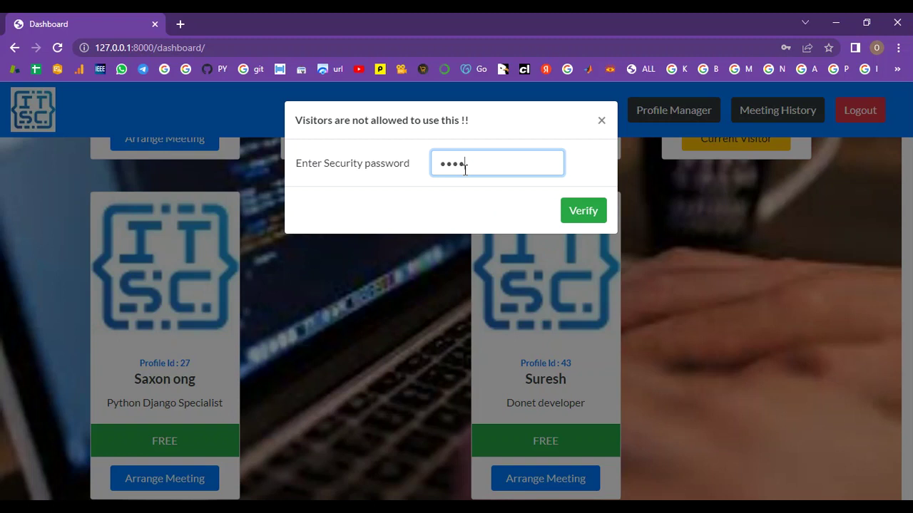
key("BackSpace")
key("BackSpace")
type("••••••••")
left_click(584, 210)
Load profile ID 43 into the edit form
left_click(670, 294)
type("43")
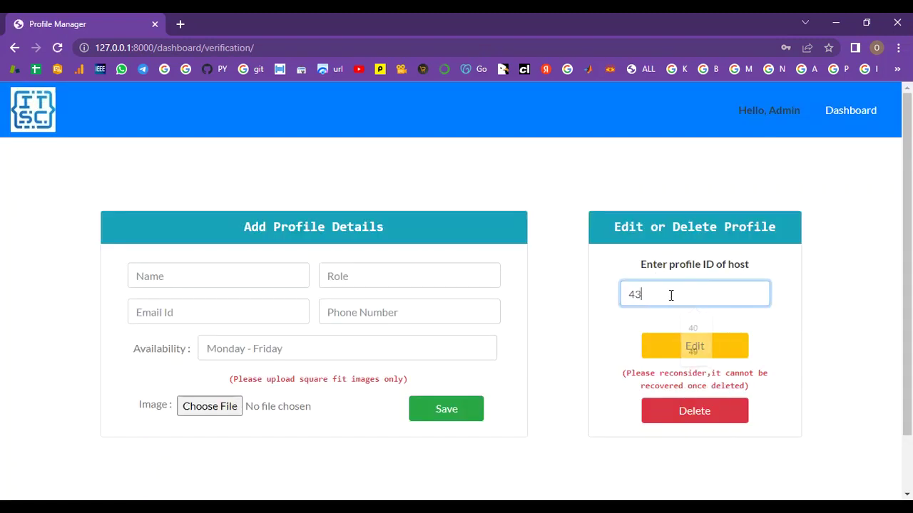
left_click(680, 358)
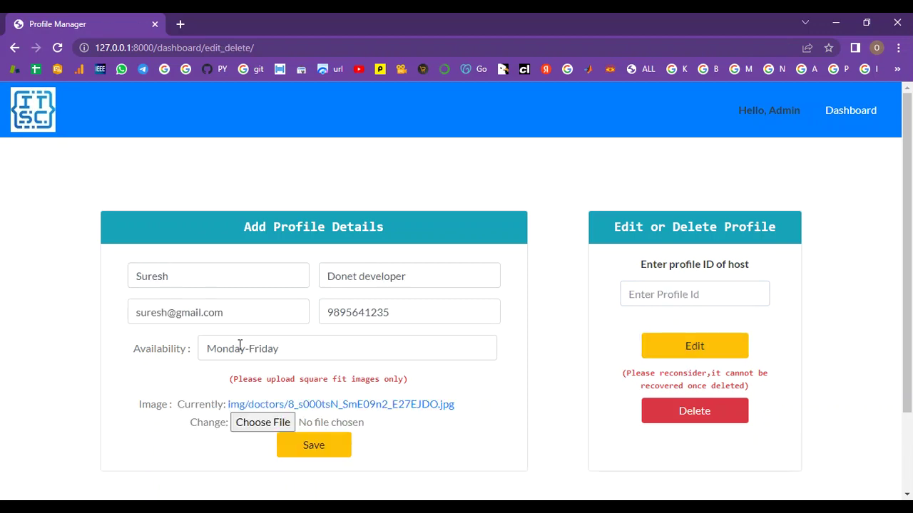
Replace host 43's role with 'Python Mechain Learning'
left_click(412, 279)
key("BackSpace")
key("BackSpace")
key("BackSpace")
key("BackSpace")
key("BackSpace")
key("BackSpace")
key("BackSpace")
key("BackSpace")
key("BackSpace")
key("BackSpace")
key("BackSpace")
key("BackSpace")
key("BackSpace")
key("BackSpace")
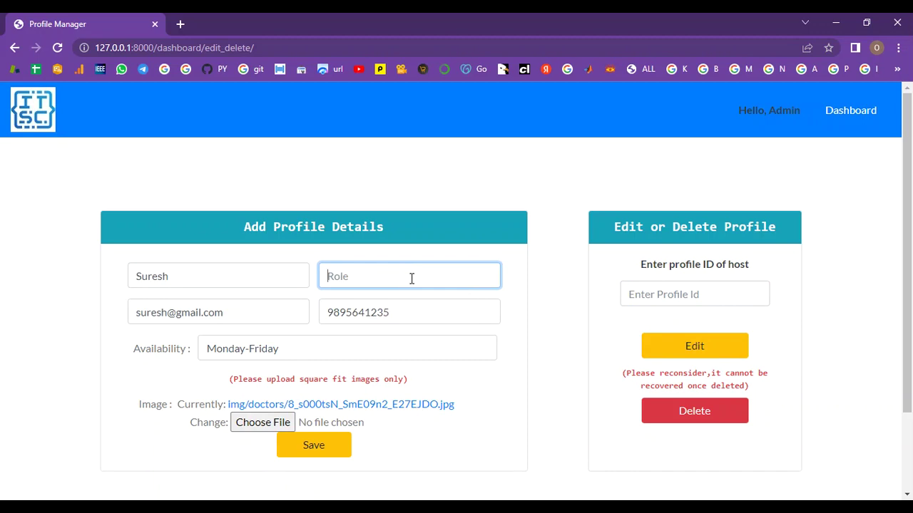
type("Python Mechain")
type("Ea")
key("BackSpace")
type("earning")
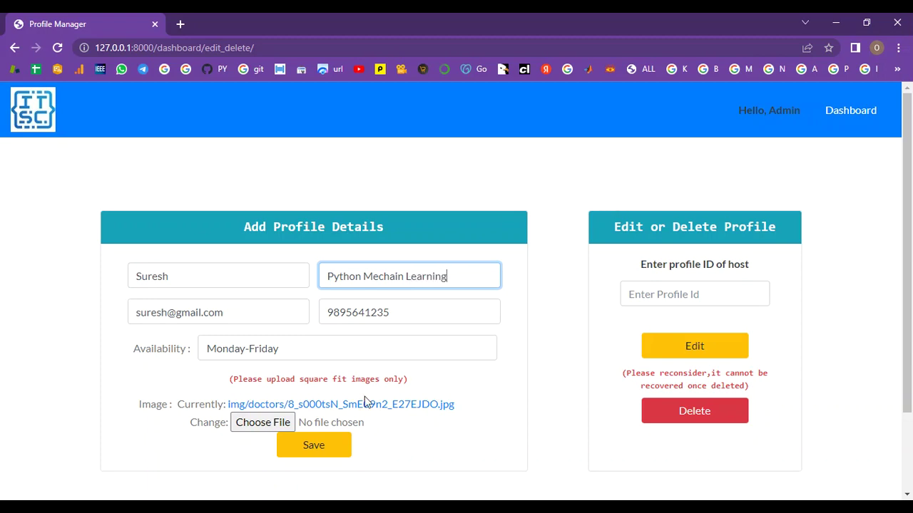
Attach the replacement image 8_s000tsN_SmE09n2.jpg
left_click(264, 422)
left_click(316, 250)
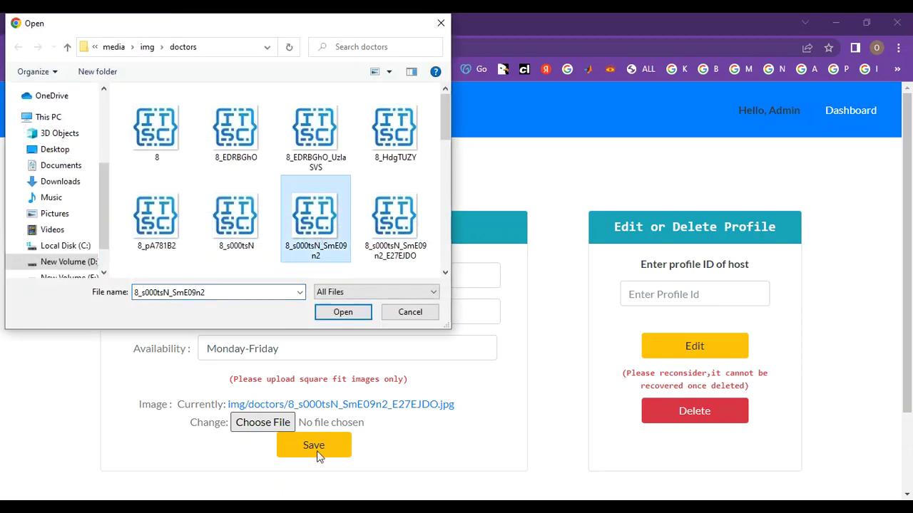
left_click(338, 315)
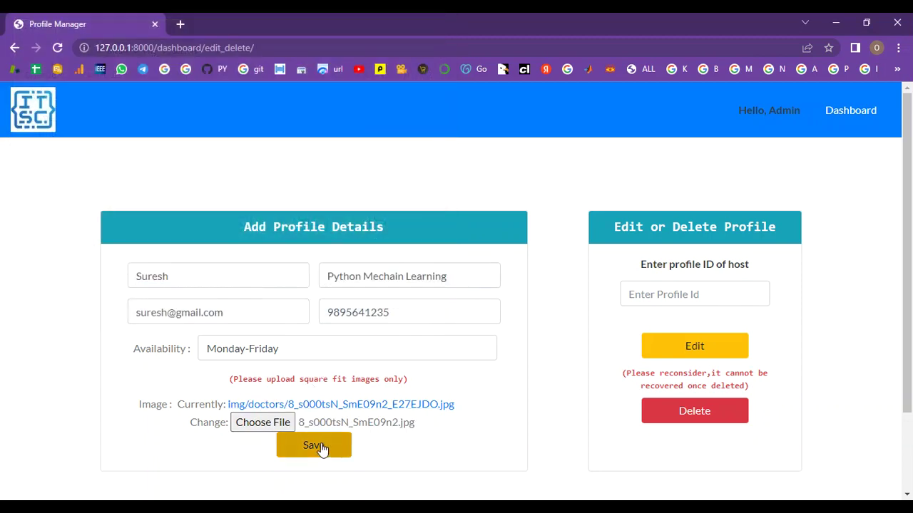
Save host 43's edits and confirm the card now reads Python Mechain Learning
left_click(322, 447)
scroll(724, 367, "down", 15)
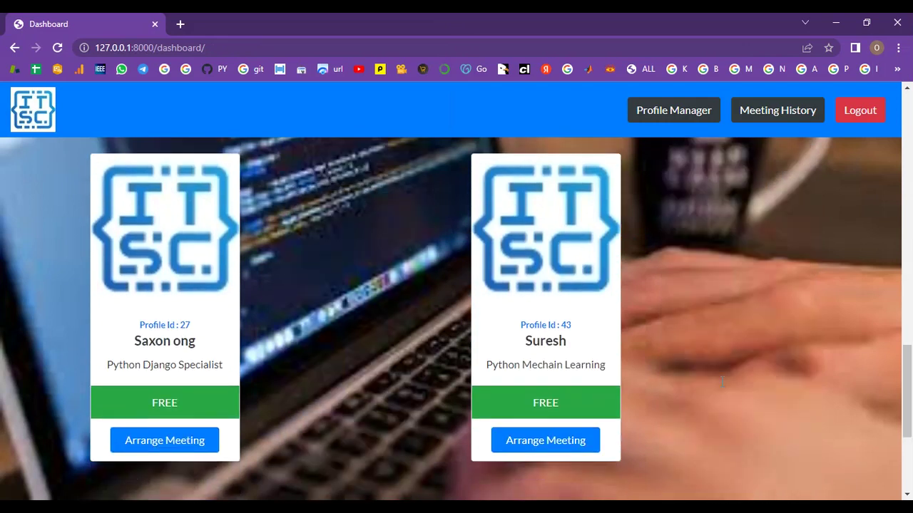
left_click_drag(609, 369, 489, 378)
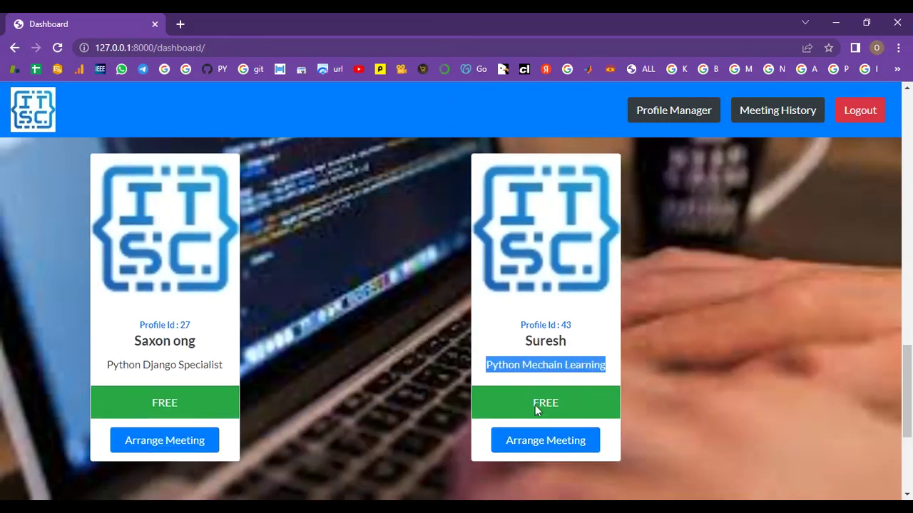
scroll(564, 453, "up", 5)
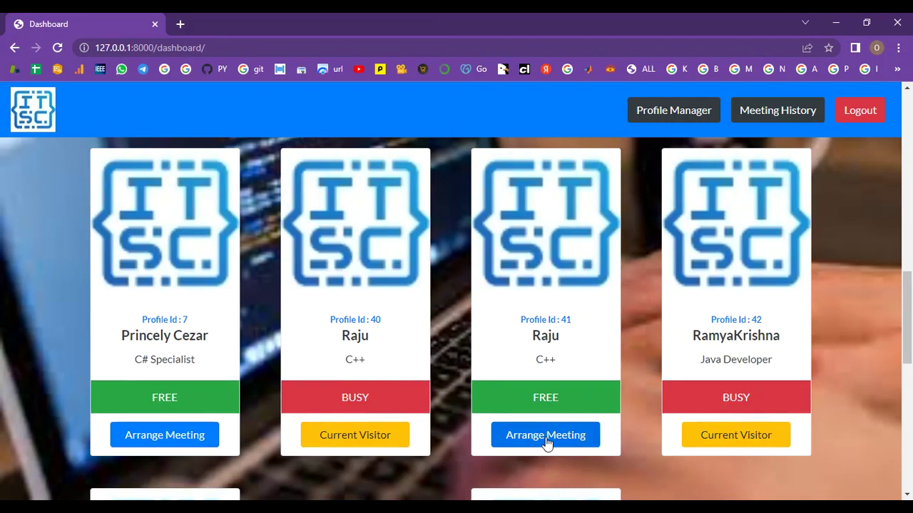
scroll(706, 392, "up", 15)
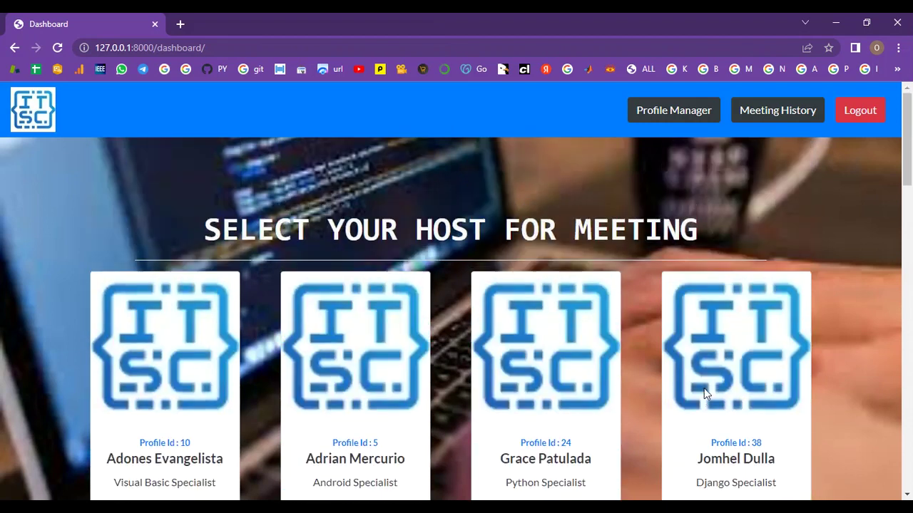
left_click_drag(698, 228, 221, 229)
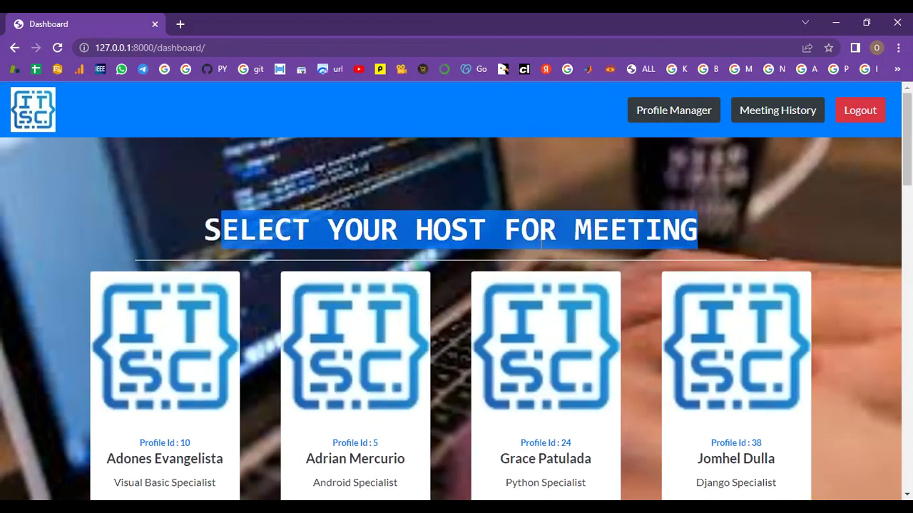
scroll(690, 300, "down", 15)
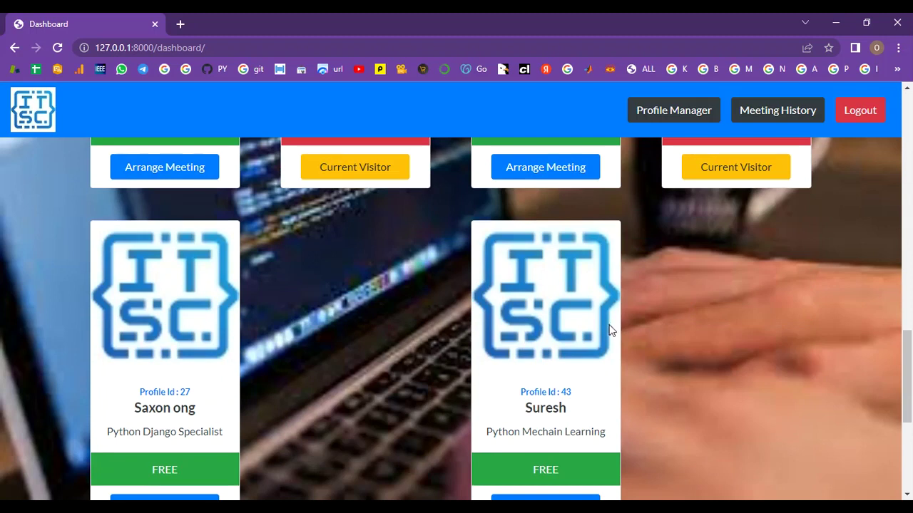
scroll(567, 448, "down", 2)
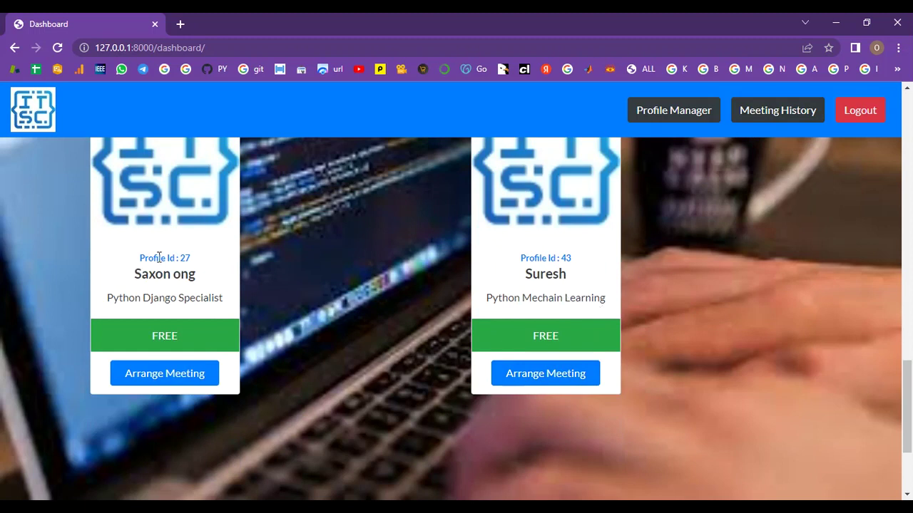
Arrange a meeting with host 27, entering the visitor's name, e-mail and phone number
left_click(155, 376)
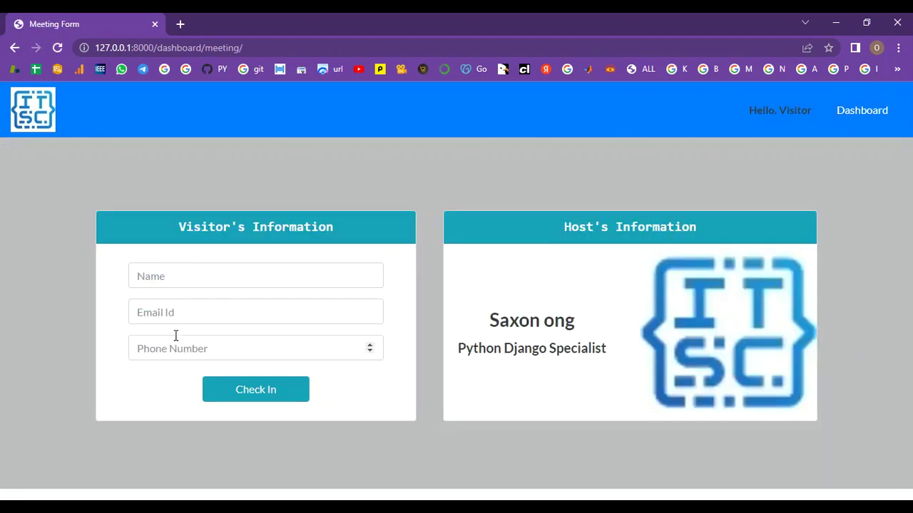
left_click(195, 278)
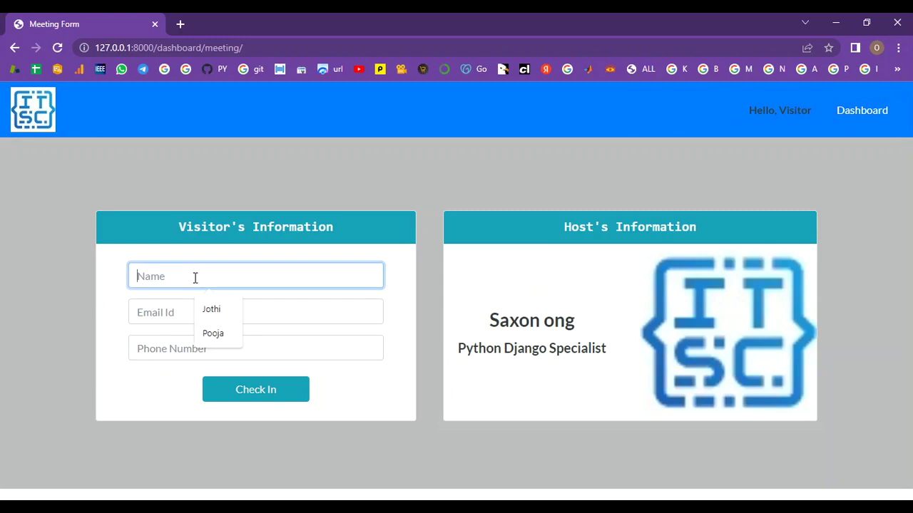
type("Aadi")
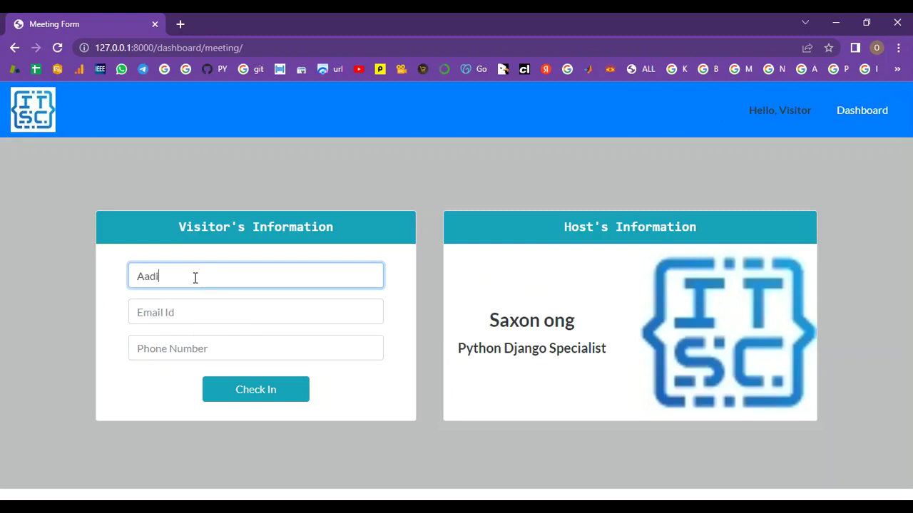
left_click(248, 321)
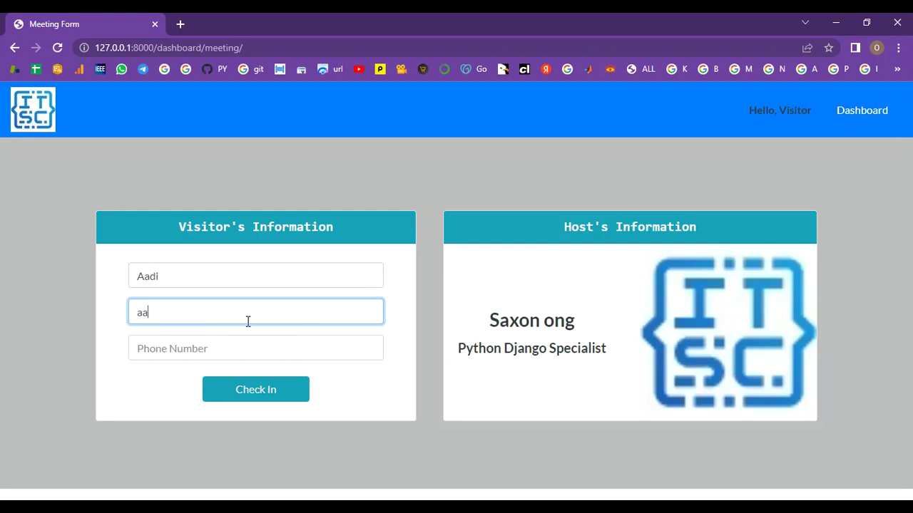
left_click(243, 349)
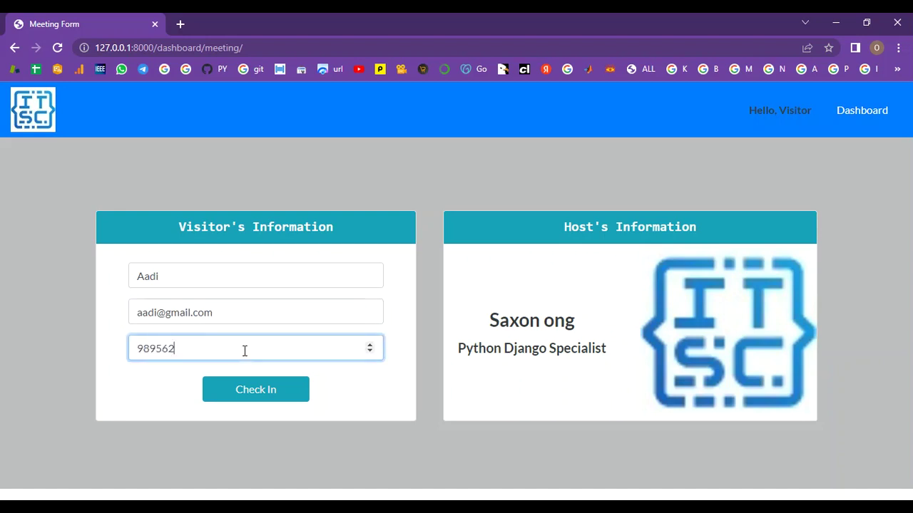
Check the visitor in and confirm host 27's card shows BUSY
left_click(249, 401)
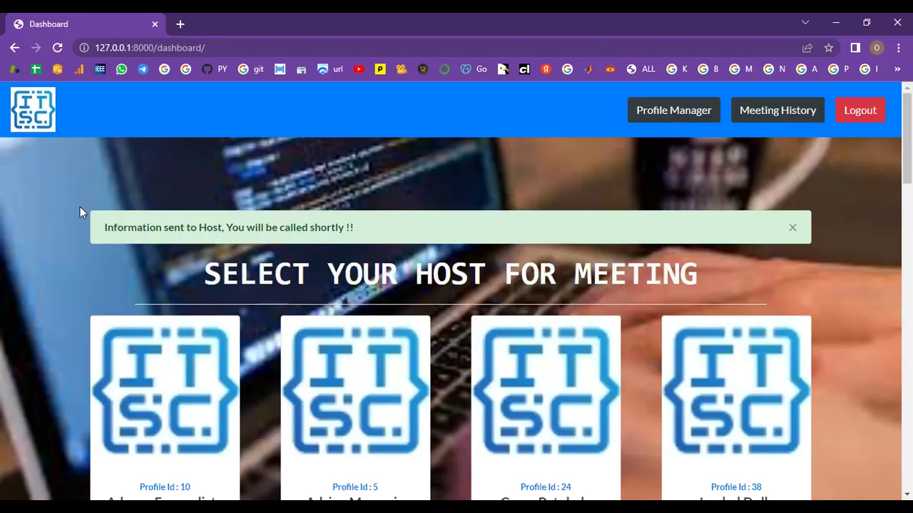
left_click_drag(96, 227, 387, 226)
scroll(366, 359, "down", 10)
scroll(277, 362, "down", 9)
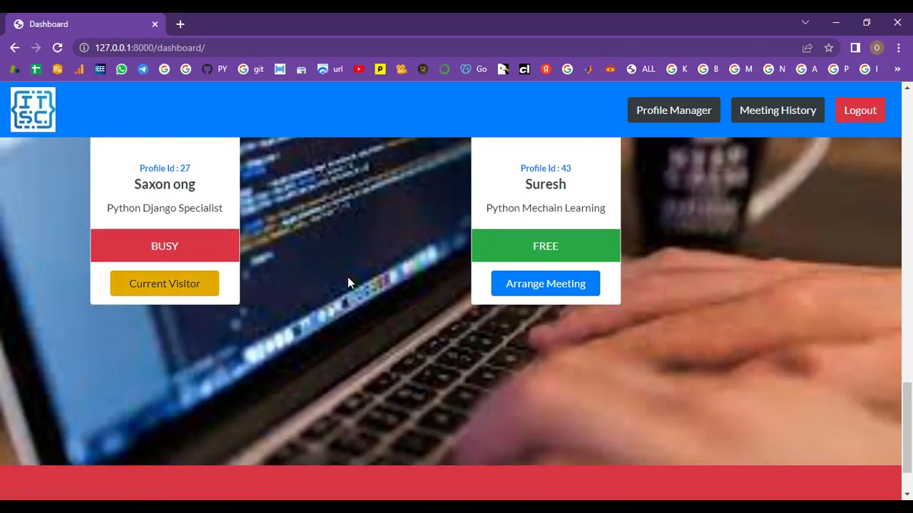
Close the information-sent alert and attempt logout with the security password
scroll(559, 302, "up", 8)
scroll(559, 305, "up", 10)
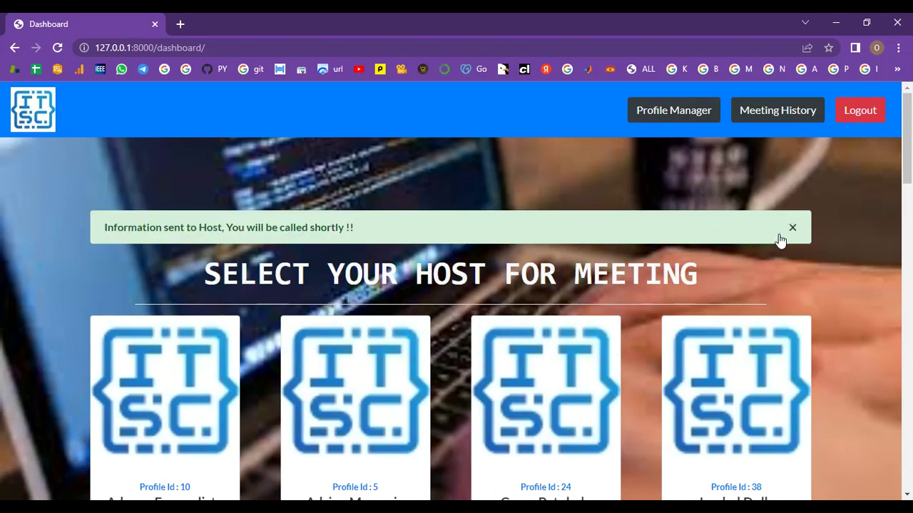
left_click(792, 227)
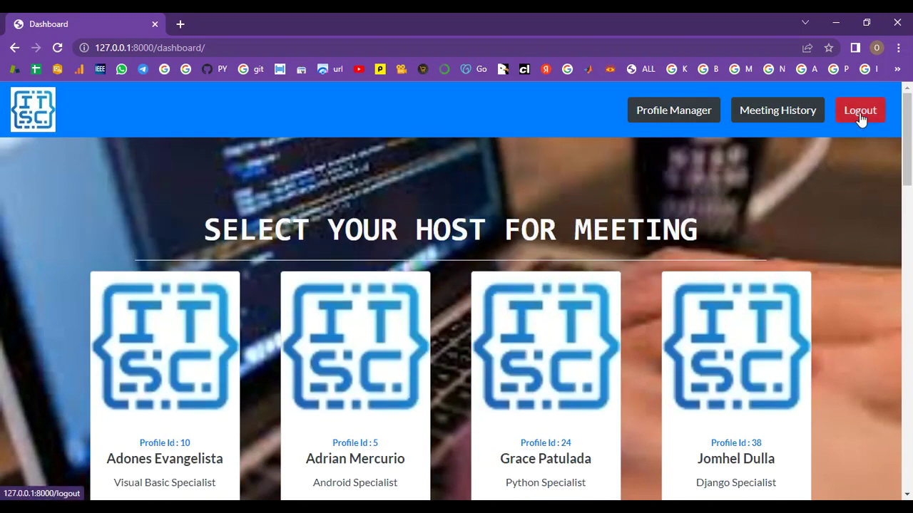
left_click(859, 113)
left_click(494, 162)
type("********")
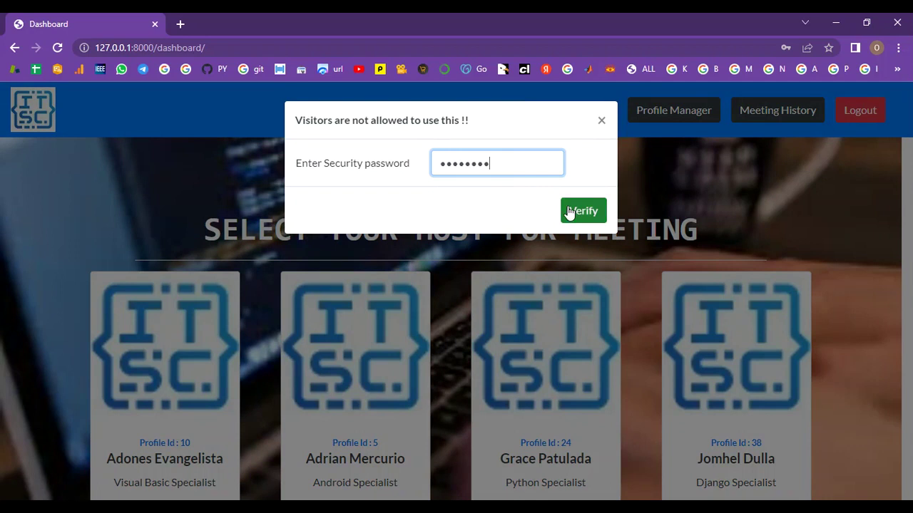
left_click(568, 209)
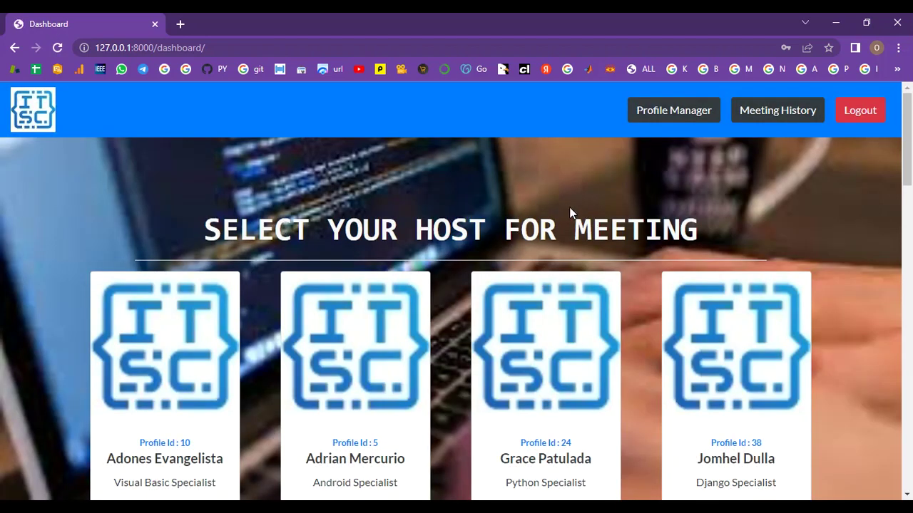
Retry logout, re-entering the security password and verifying it
left_click(847, 118)
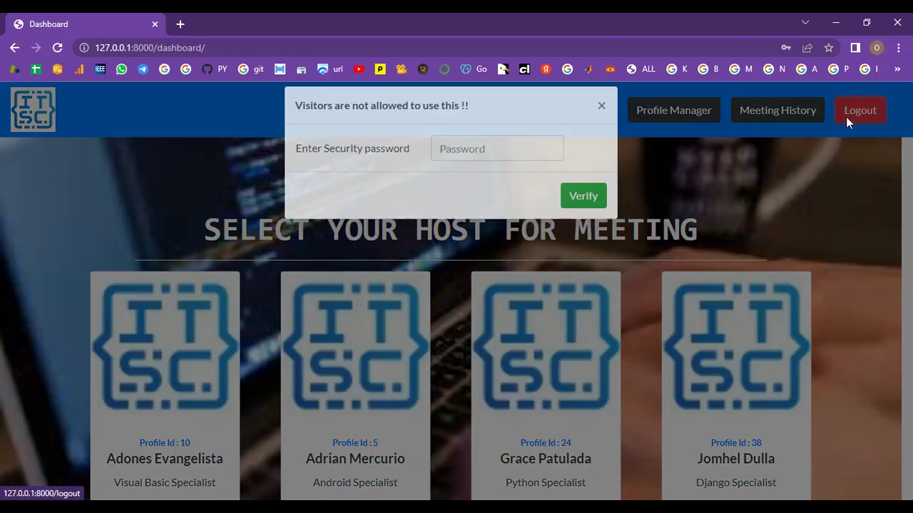
left_click(455, 163)
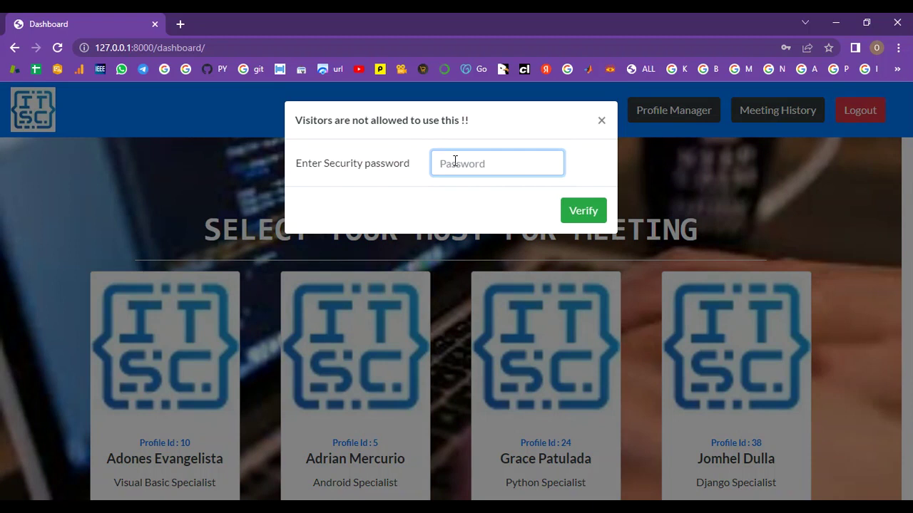
type("1")
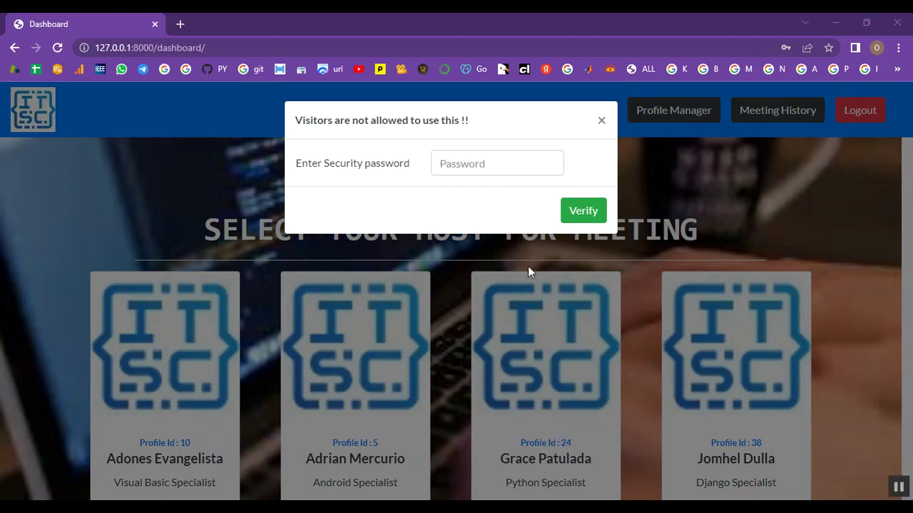
left_click(481, 159)
type("12")
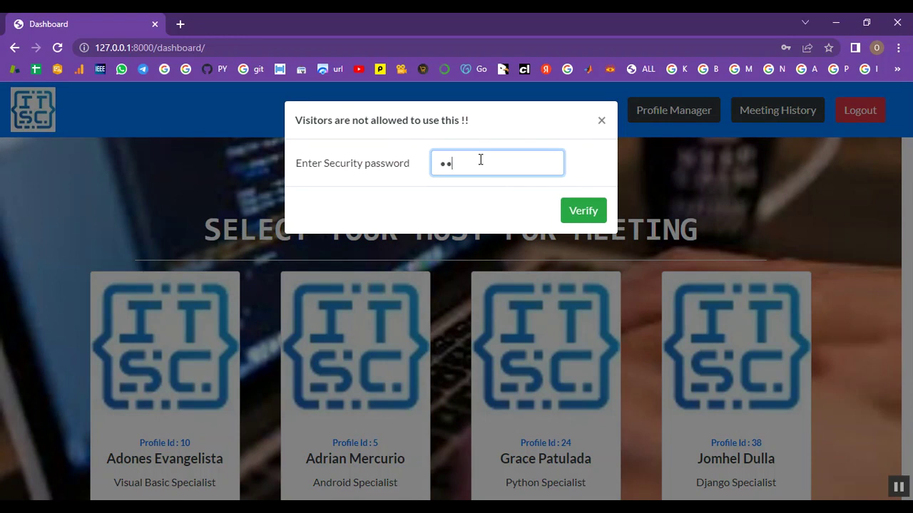
type("345678")
left_click(564, 211)
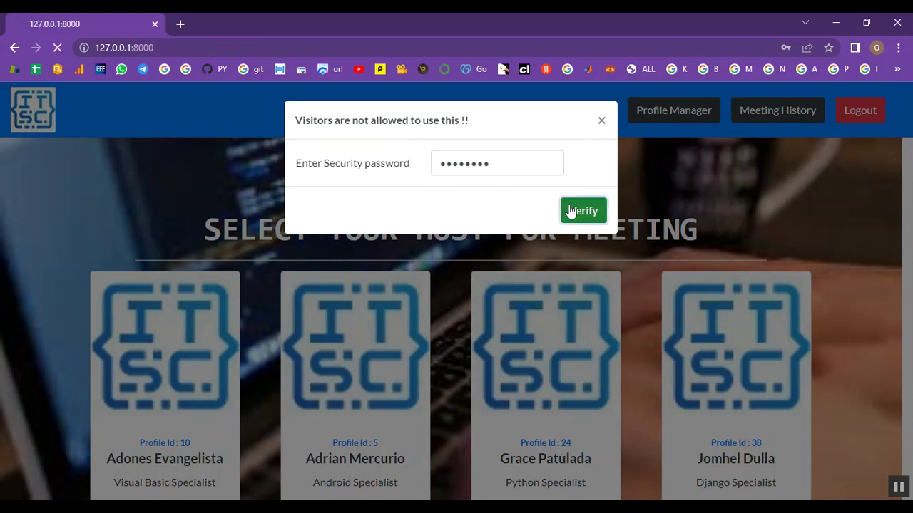